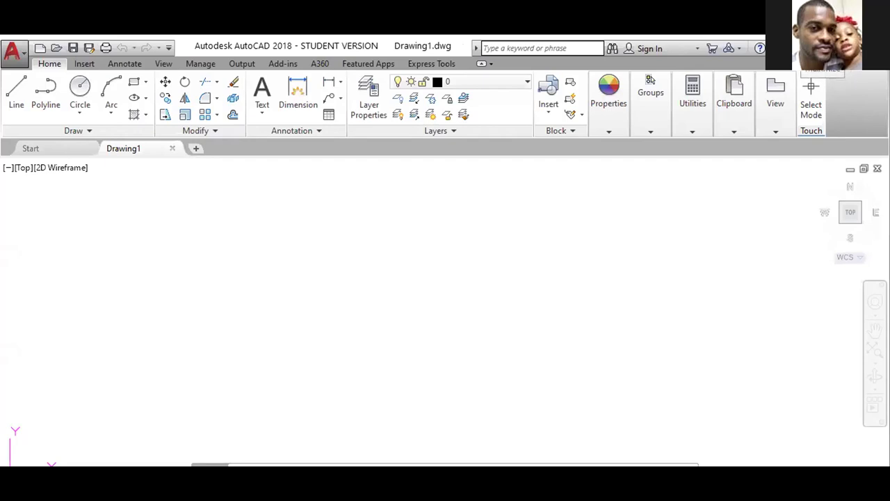
# - Set the drawing units to decimal length with precision 0 and millimeters as the insertion scale
pyautogui.click(824, 43)
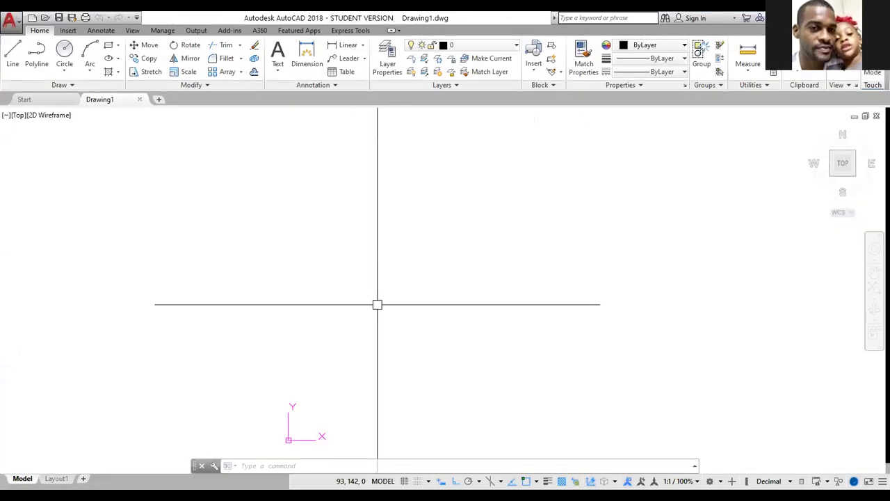
pyautogui.write('UN')
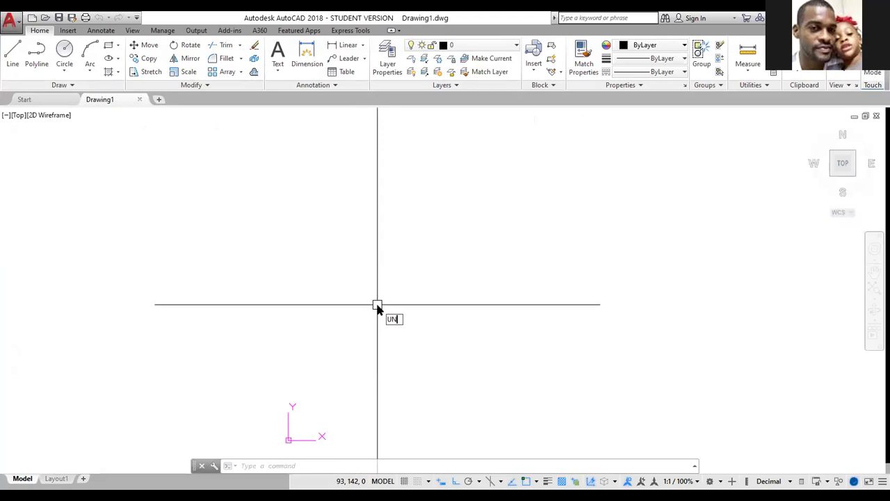
pyautogui.press('Return')
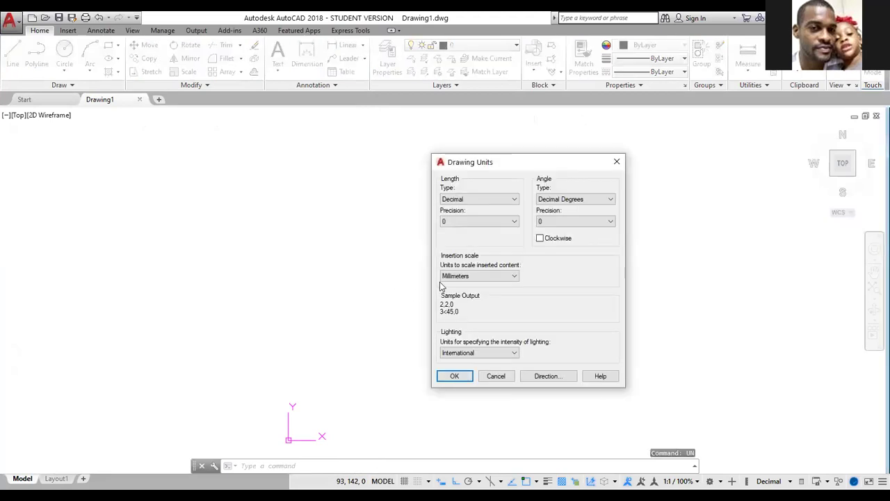
pyautogui.click(514, 223)
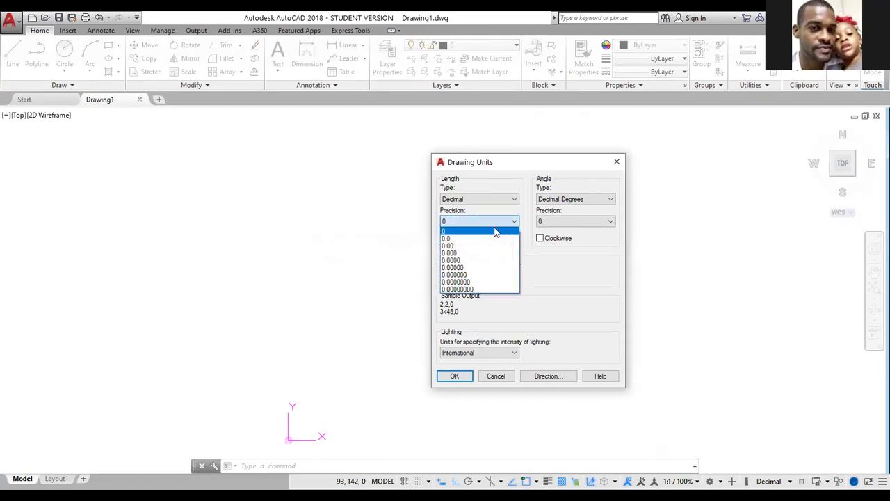
pyautogui.click(497, 232)
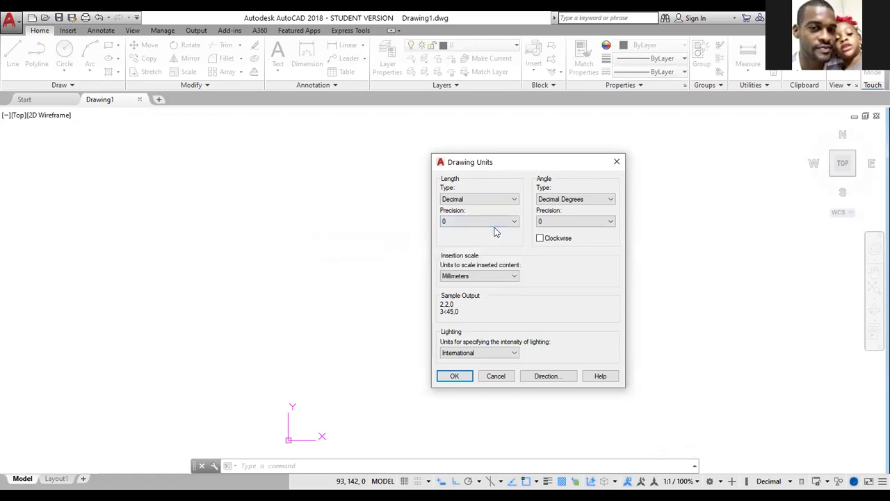
pyautogui.click(516, 276)
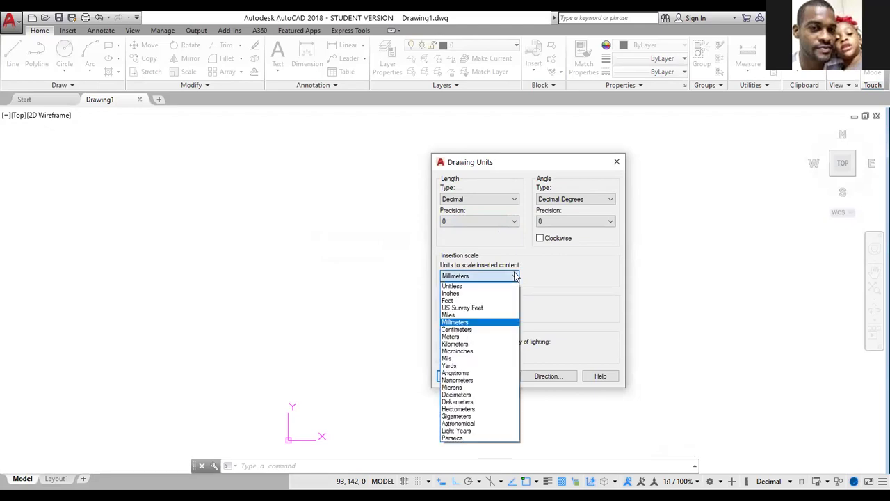
pyautogui.click(468, 278)
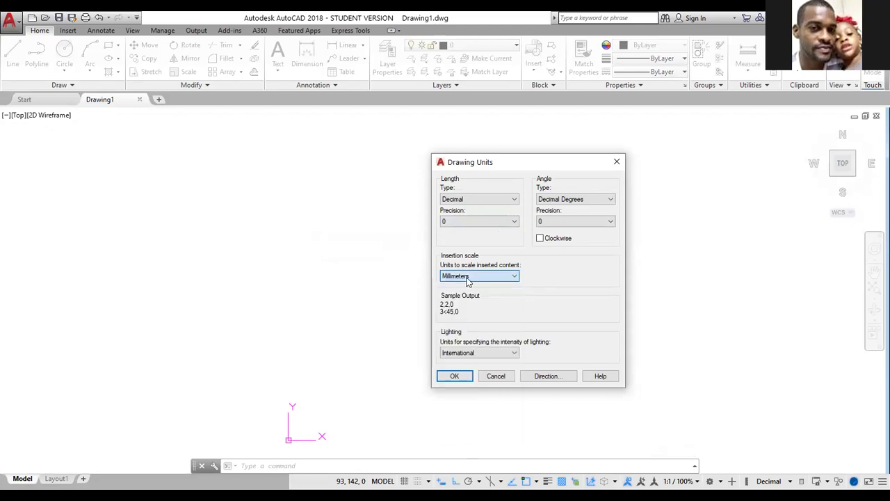
pyautogui.click(457, 376)
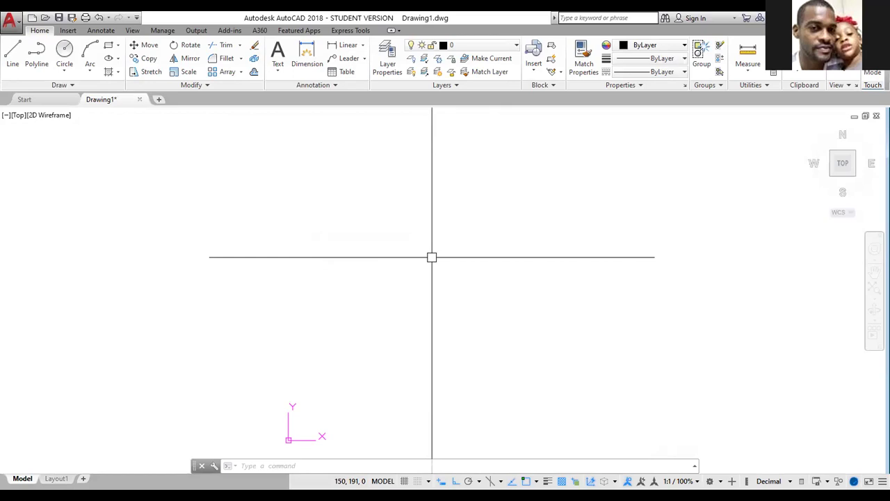
# - Set the model space limits with the lower left corner at 0,0 and the upper right corner at 100,100
pyautogui.write('LIMITS')
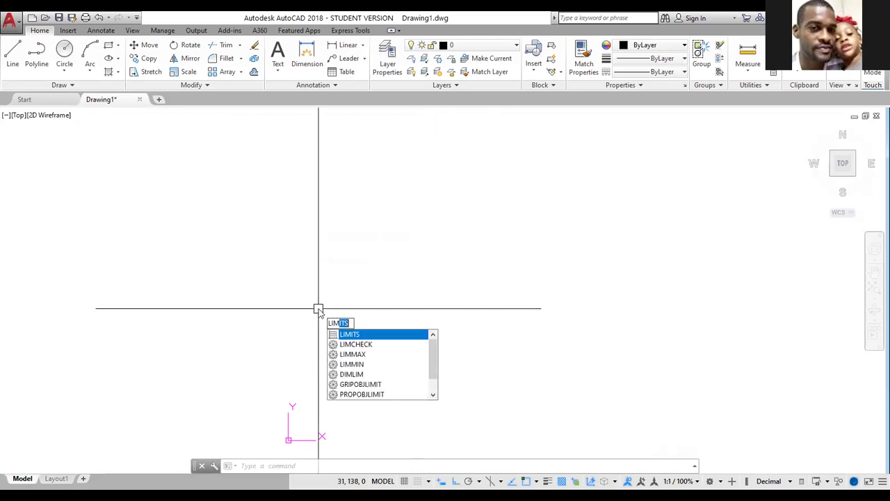
pyautogui.press('Return')
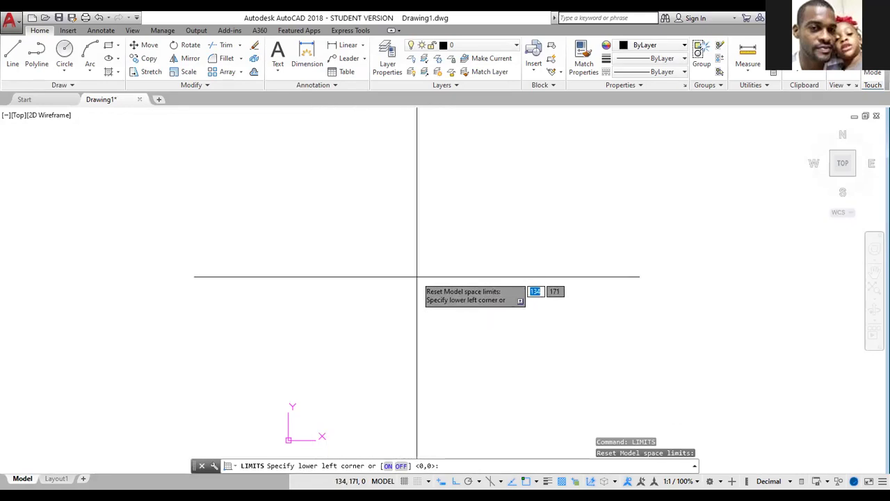
pyautogui.write('0')
pyautogui.press('Tab')
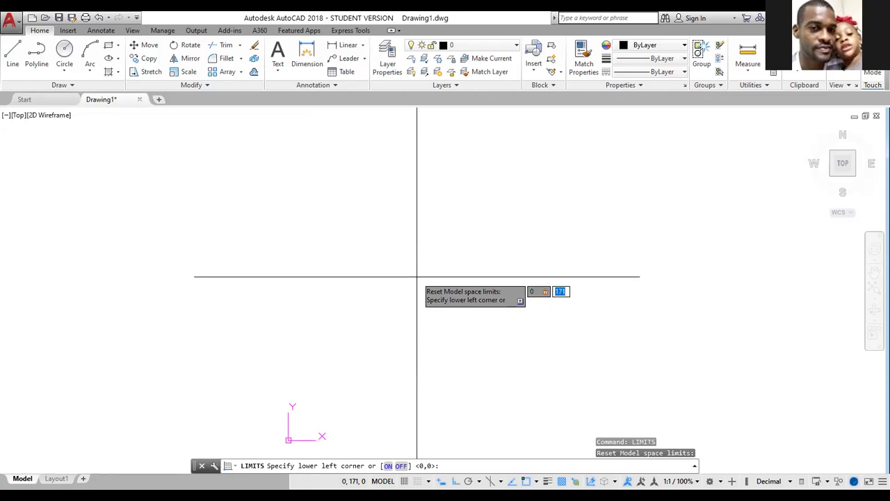
pyautogui.write('0')
pyautogui.press('Return')
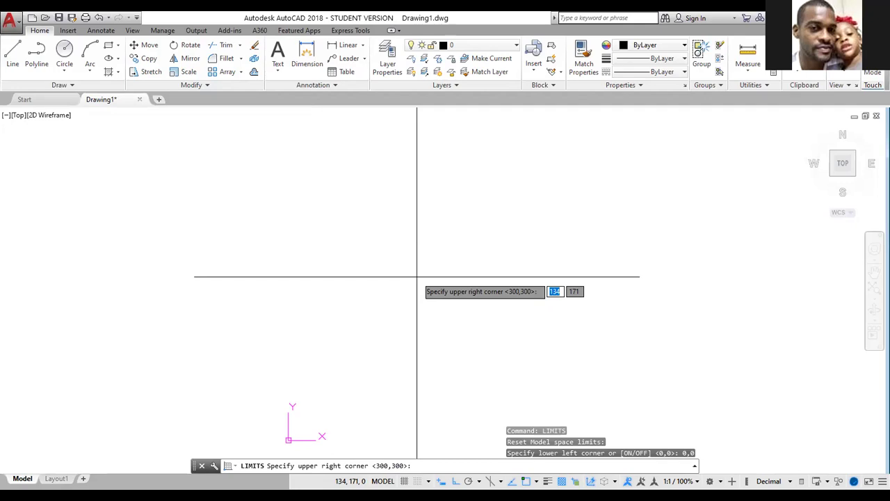
pyautogui.write('100')
pyautogui.press('Tab')
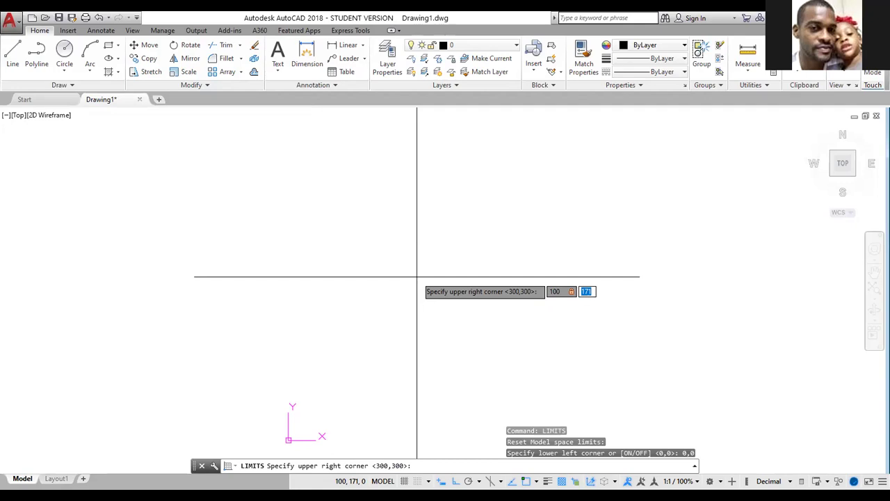
pyautogui.write('100')
pyautogui.press('Return')
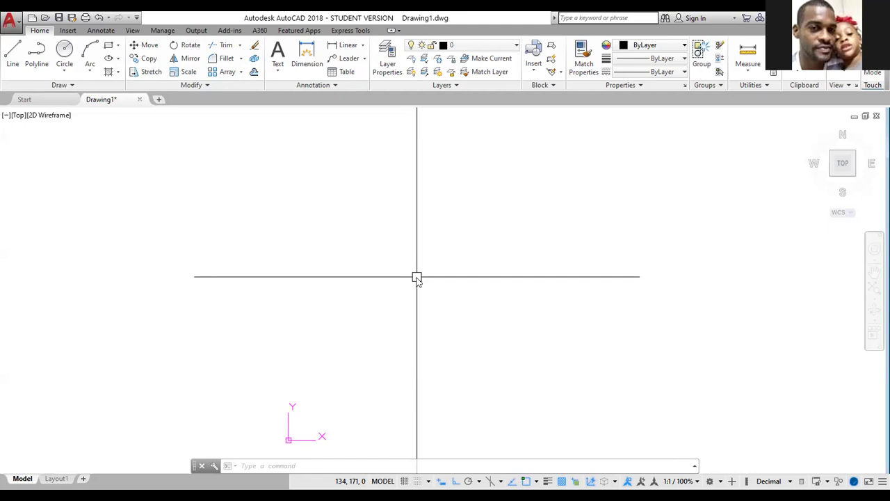
# - Zoom with the All option to fit the view to the drawing limits
pyautogui.write('z')
pyautogui.press('Return')
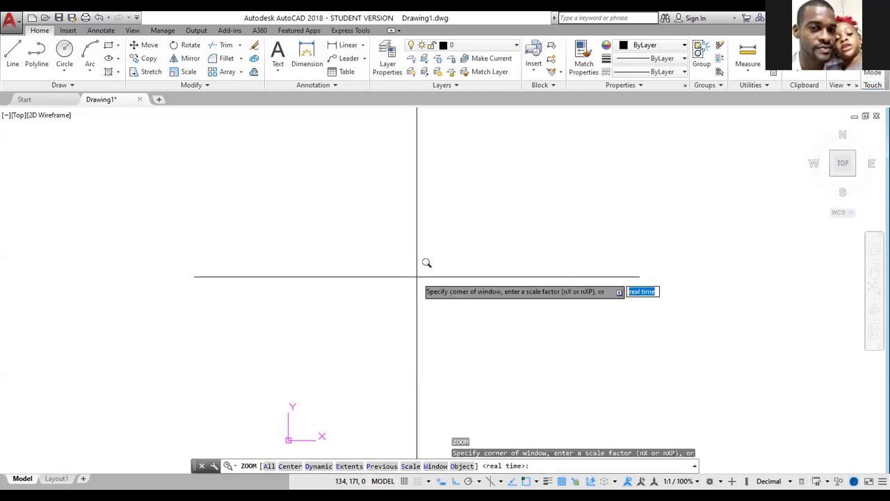
pyautogui.write('A')
pyautogui.press('Return')
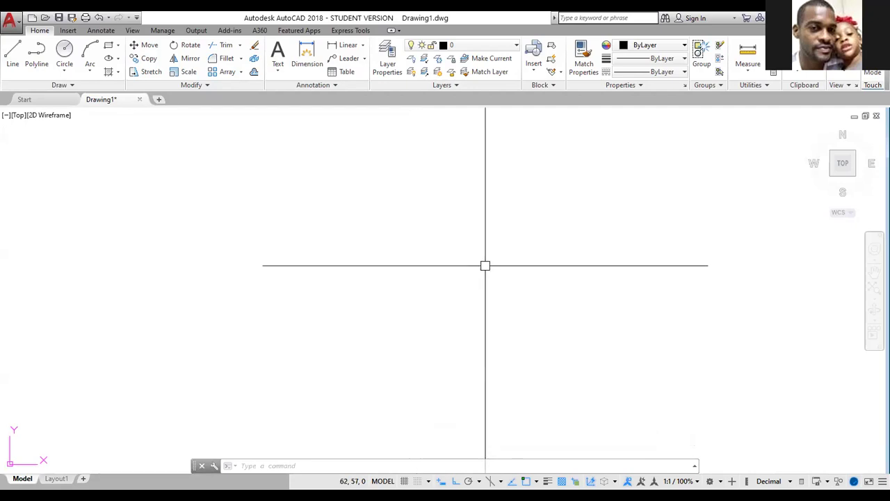
# - Create a new layer named "A- BUILDING" in the layer properties
pyautogui.click(393, 73)
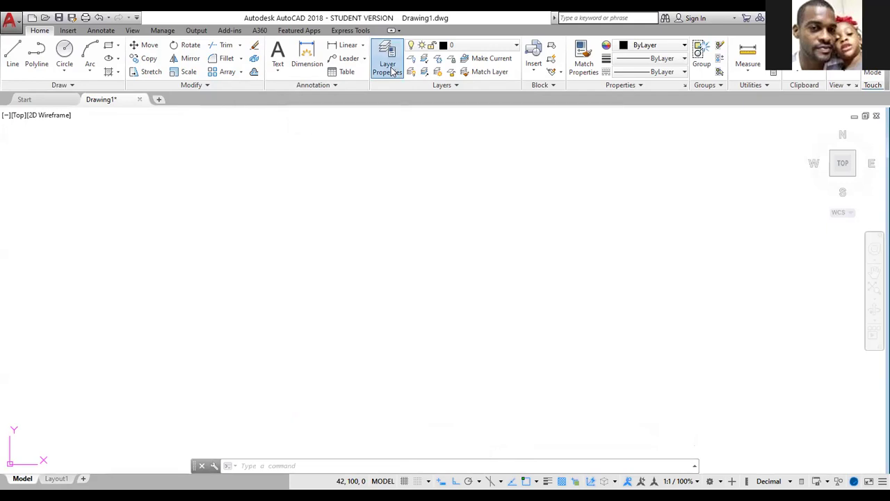
pyautogui.click(393, 73)
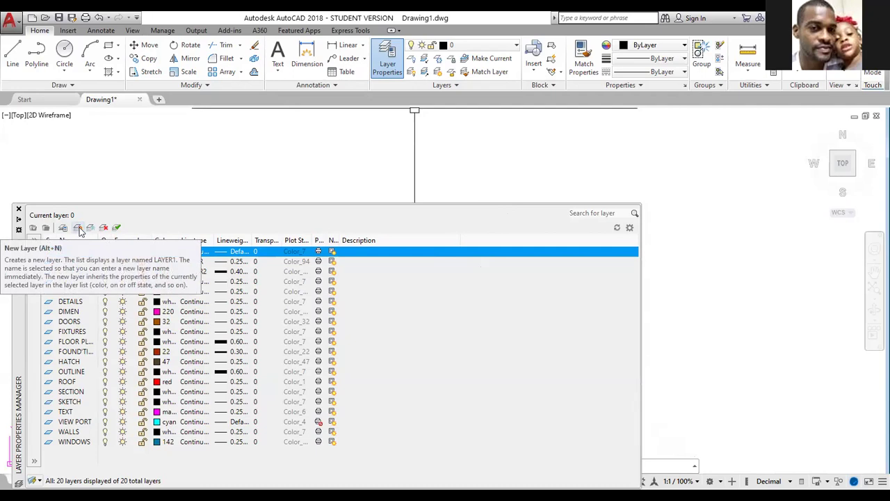
pyautogui.click(79, 231)
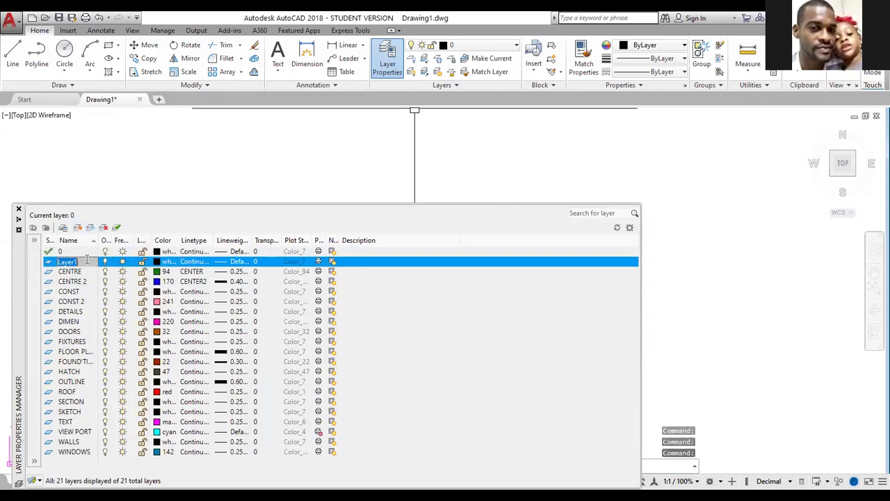
pyautogui.press('BackSpace')
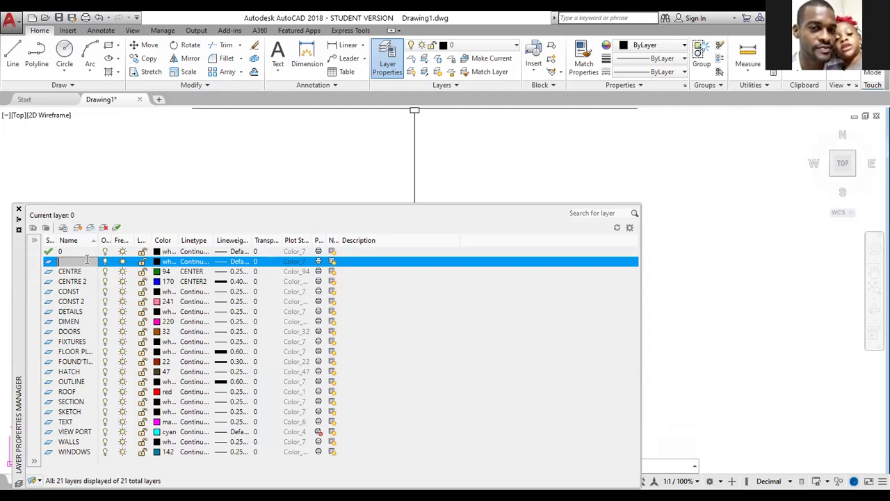
pyautogui.write('ARRAY')
pyautogui.press('BackSpace')
pyautogui.press('BackSpace')
pyautogui.press('BackSpace')
pyautogui.press('BackSpace')
pyautogui.press('BackSpace')
pyautogui.write('A')
pyautogui.write('- BUILDI')
pyautogui.write('NG')
pyautogui.press('Return')
# - Assign index color 30 to the A- BUILDING layer and accept the Continuous linetype
pyautogui.click(156, 262)
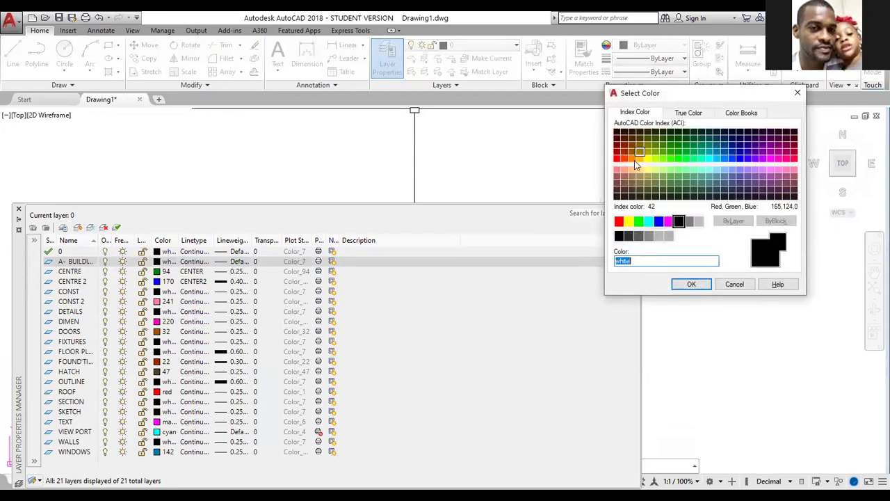
pyautogui.click(633, 159)
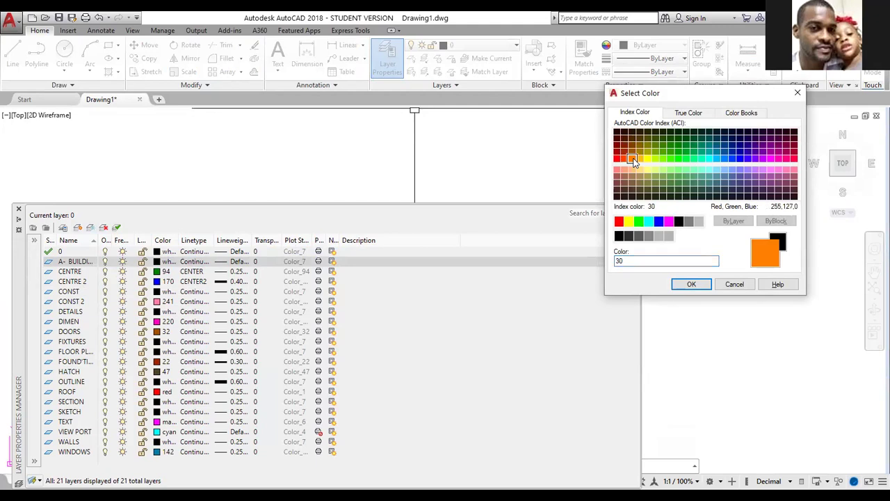
pyautogui.click(689, 284)
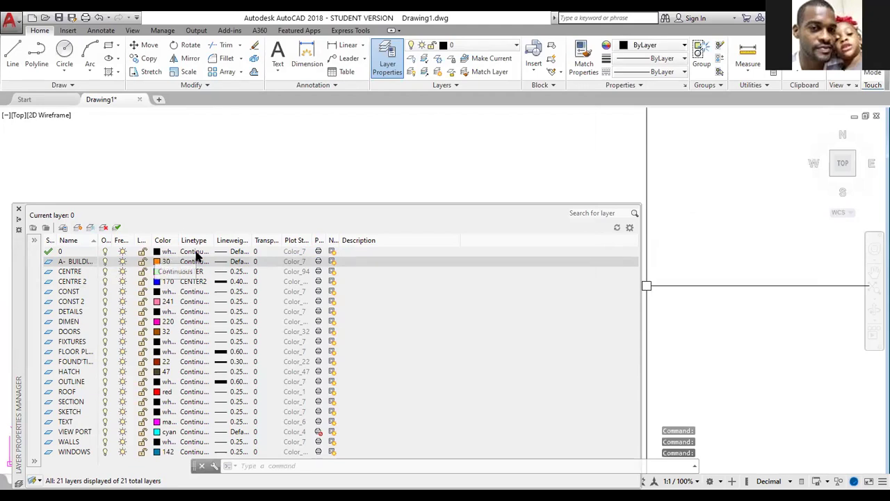
pyautogui.click(197, 259)
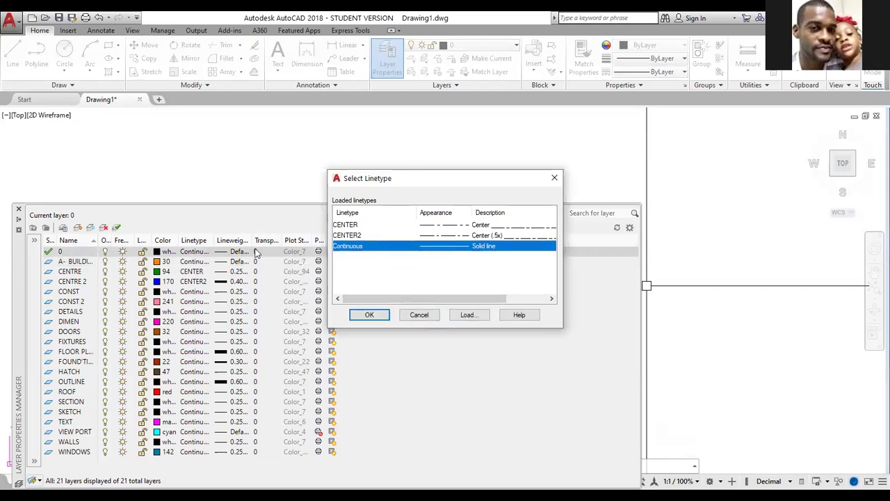
pyautogui.click(371, 316)
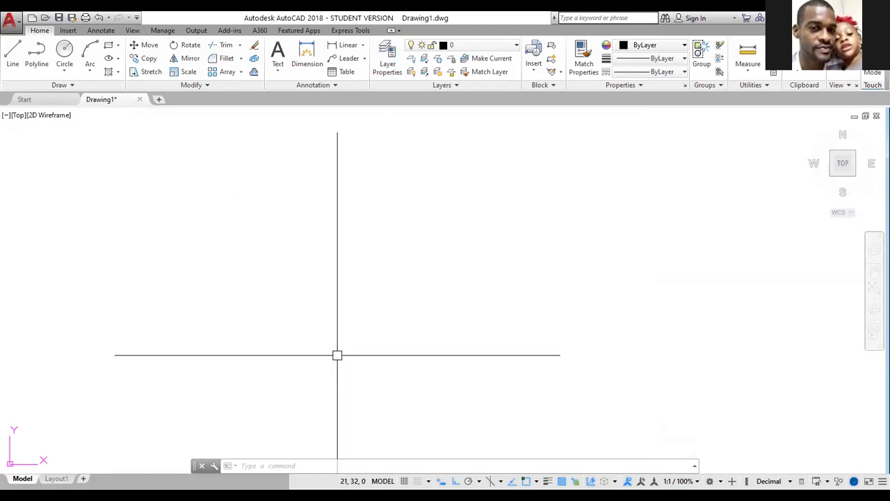
# - Paste the copied dimensioned wrench drawing with its frame, inserting it at about 7,10
pyautogui.hotkey('ctrl', 'v')
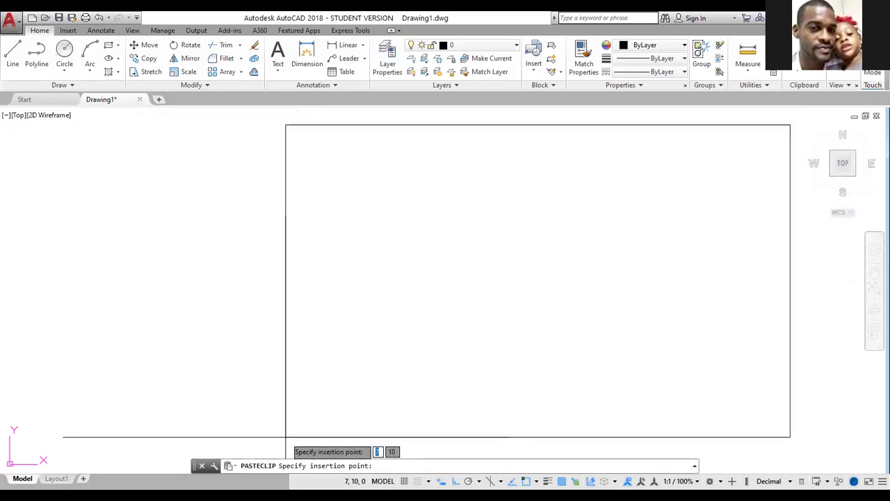
pyautogui.scroll(-2, 432, 382)
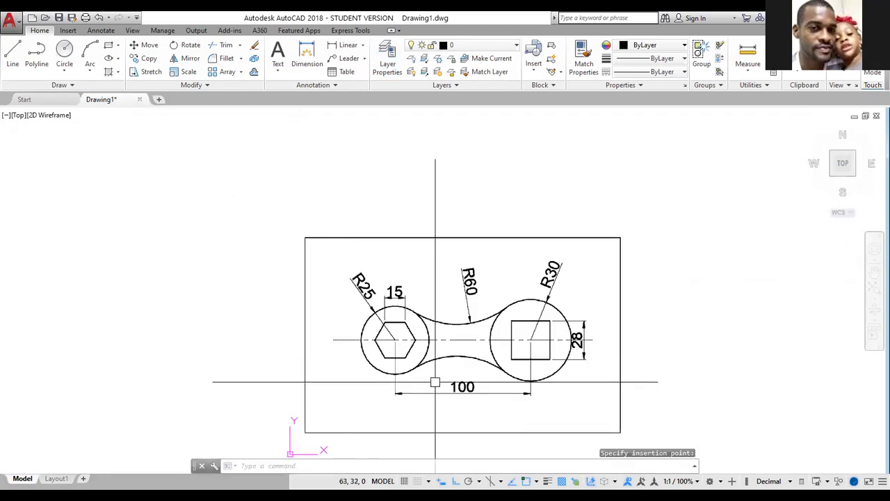
pyautogui.moveTo(664, 378)
pyautogui.mouseDown(button='middle')
pyautogui.moveTo(618, 310)
pyautogui.moveTo(595, 300)
pyautogui.mouseUp(button='middle')
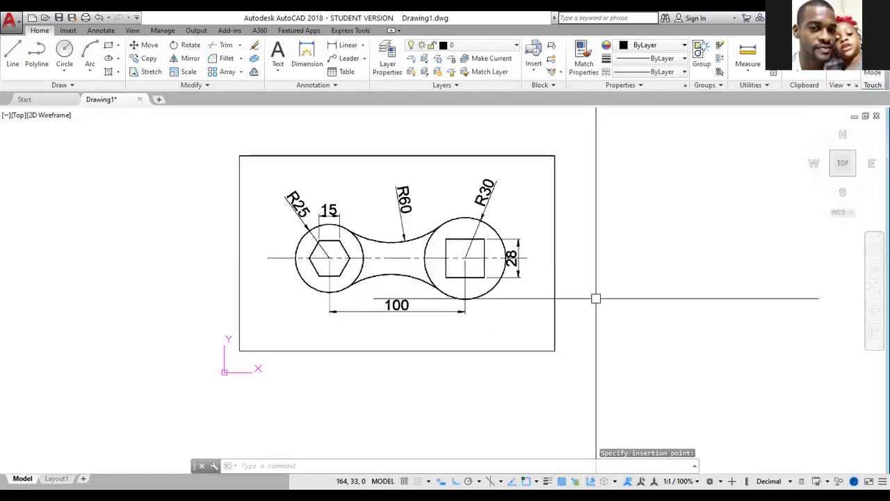
pyautogui.click(626, 306)
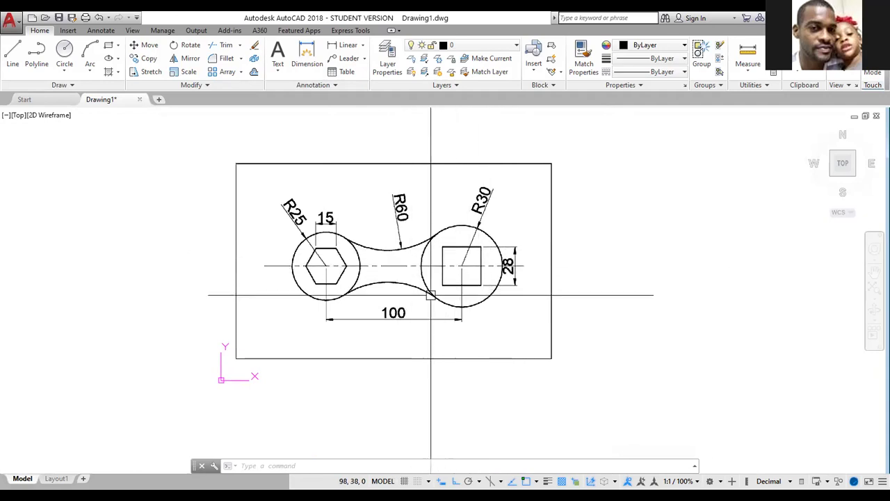
# - Make CENTRE the current layer, with empty space in view beside the pasted wrench drawing
pyautogui.scroll(2, 369, 267)
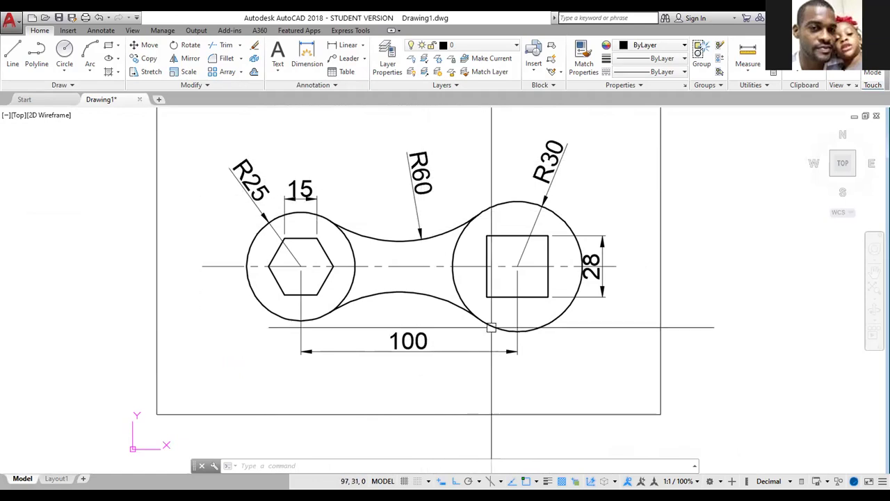
pyautogui.moveTo(690, 281)
pyautogui.mouseDown(button='middle')
pyautogui.moveTo(584, 269)
pyautogui.moveTo(499, 272)
pyautogui.mouseUp(button='middle')
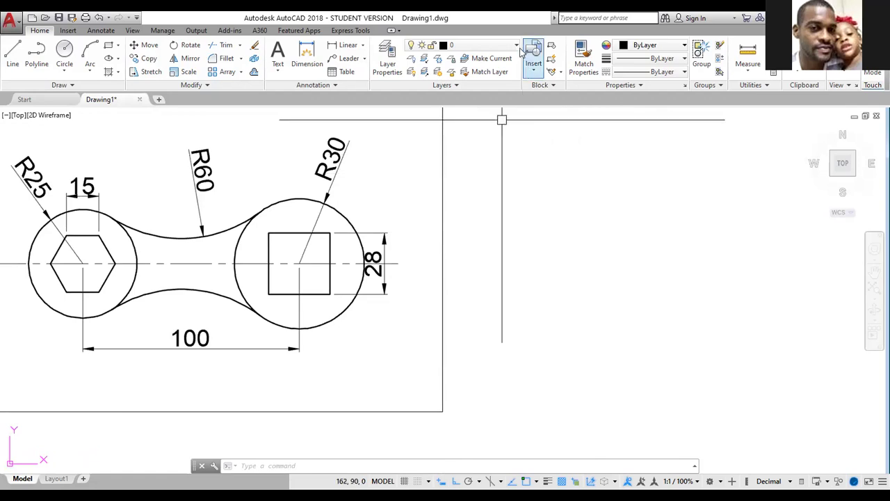
pyautogui.click(503, 47)
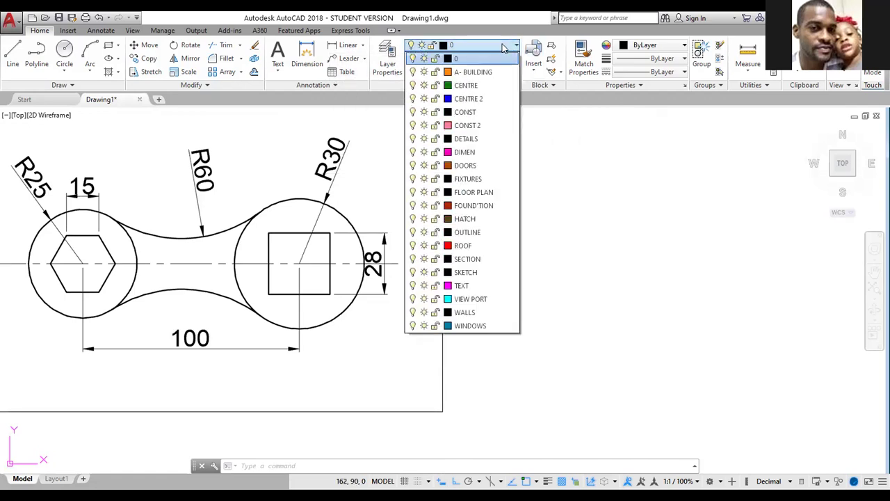
pyautogui.click(468, 85)
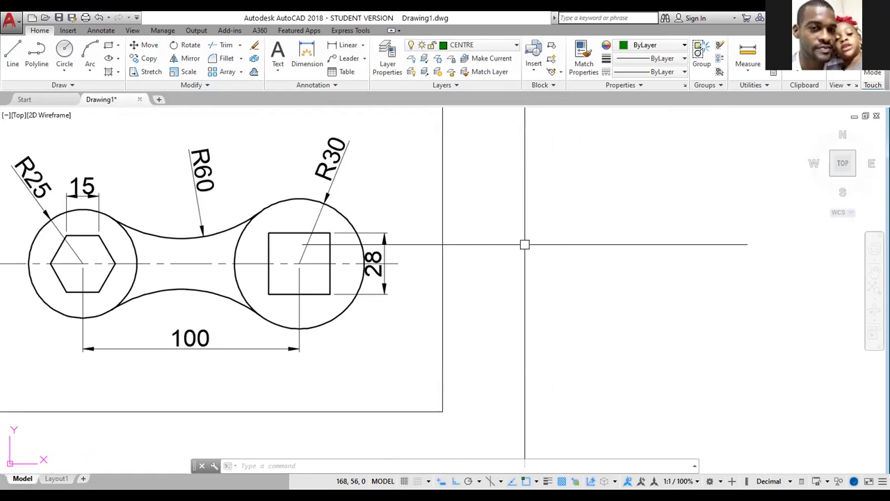
pyautogui.write('l')
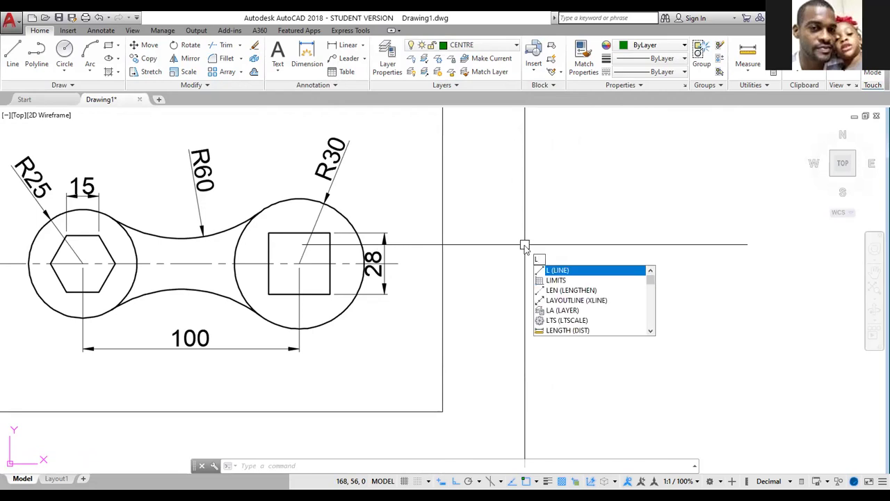
pyautogui.press('Return')
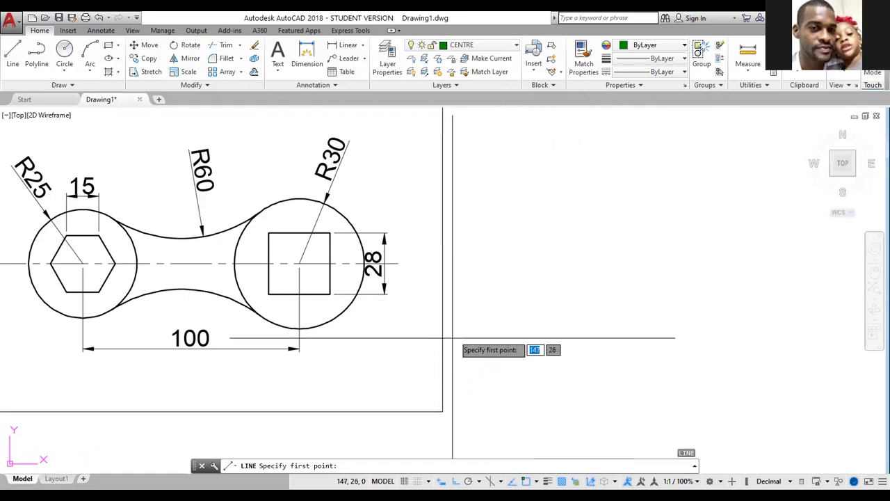
pyautogui.click(504, 247)
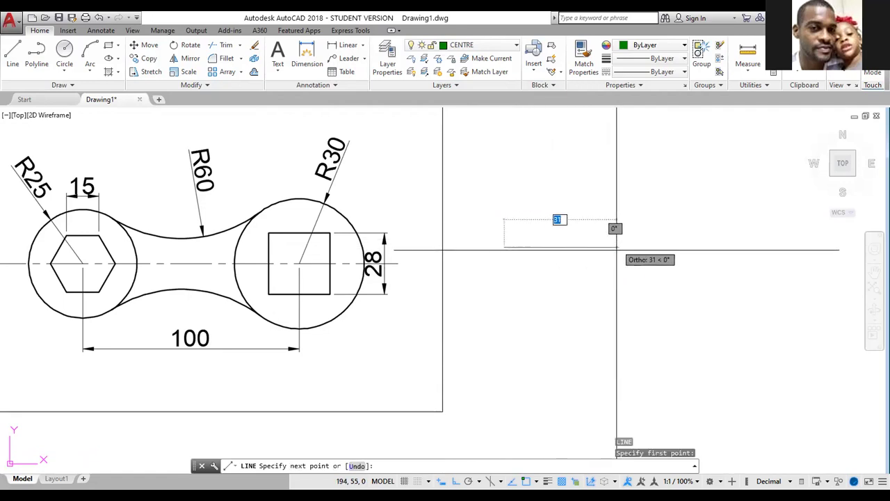
pyautogui.press('Escape')
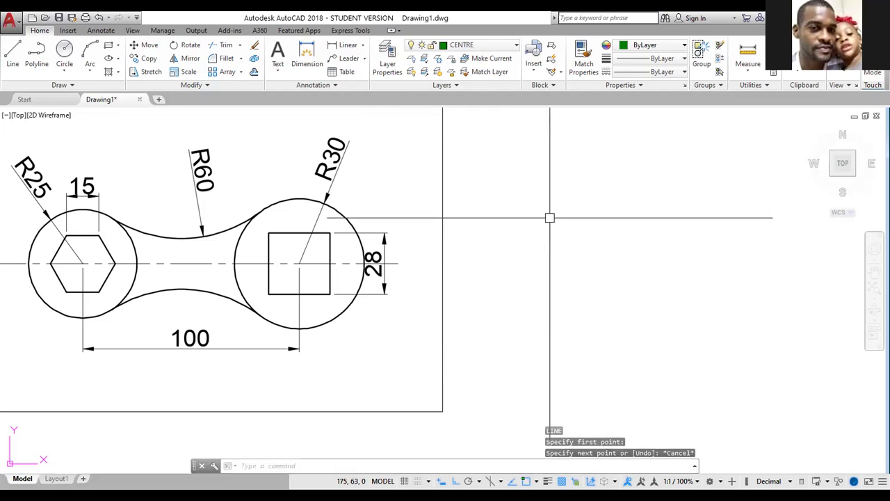
# - Make CONST the current layer and draw a horizontal line 100 long in the empty space beside the framed wrench drawing
pyautogui.click(485, 46)
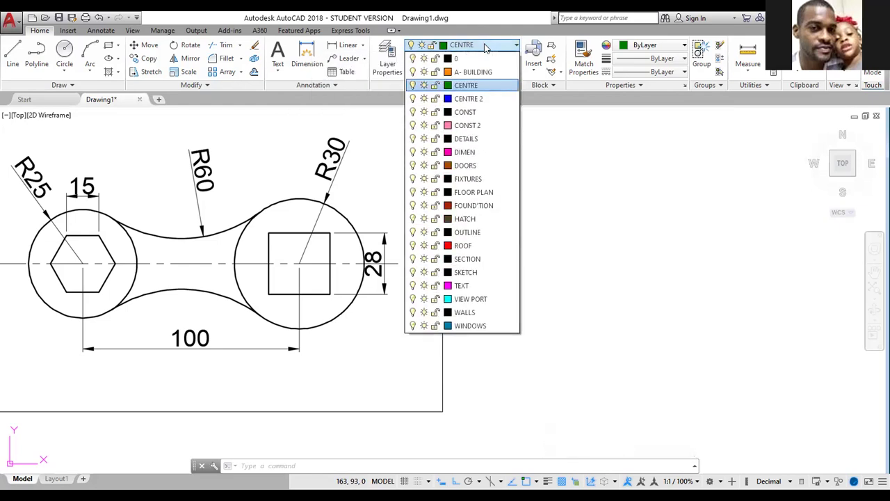
pyautogui.click(466, 113)
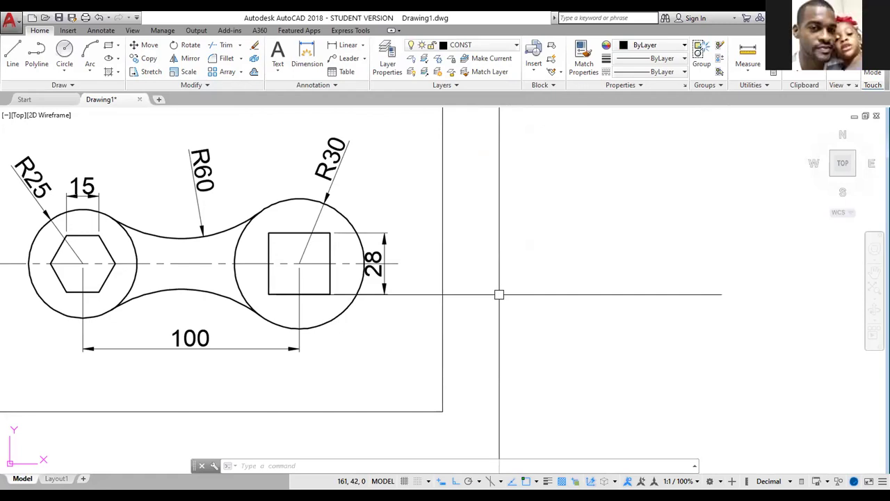
pyautogui.write('L')
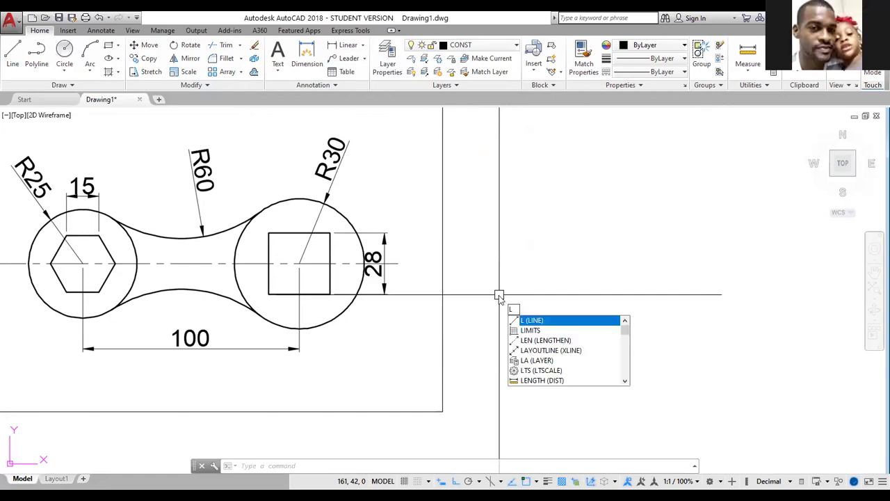
pyautogui.press('Return')
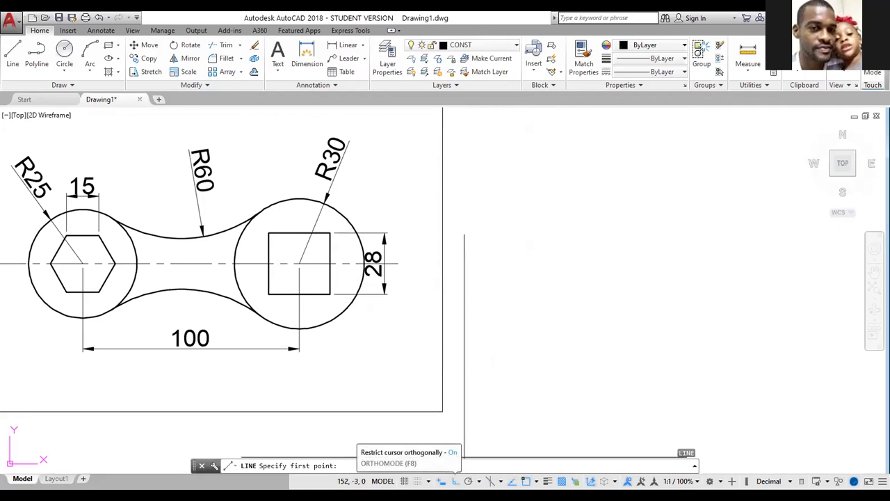
pyautogui.click(455, 481)
pyautogui.click(456, 481)
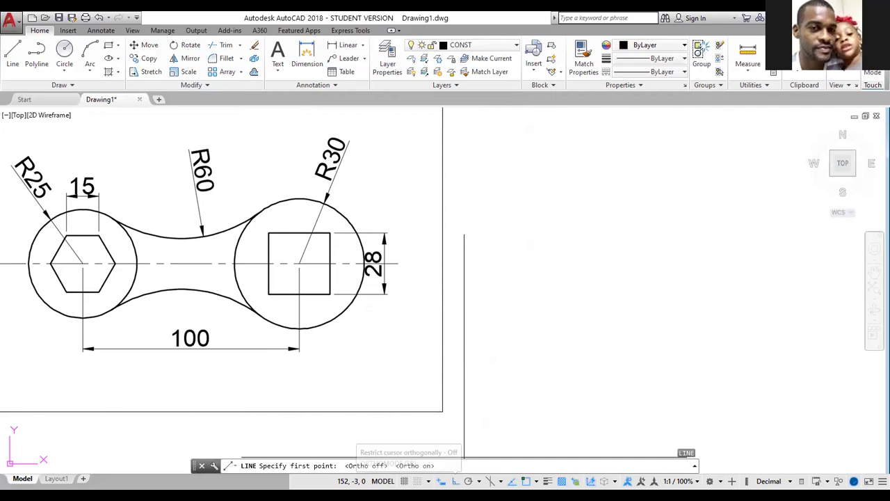
pyautogui.click(497, 252)
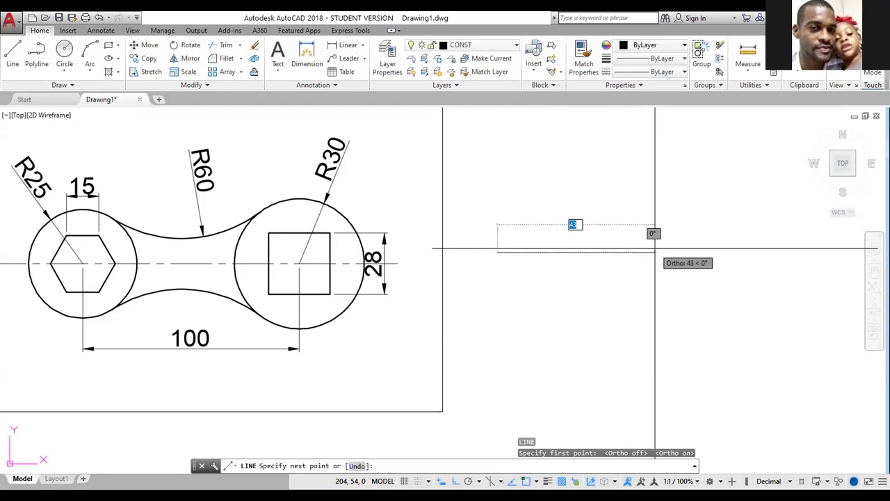
pyautogui.write('10')
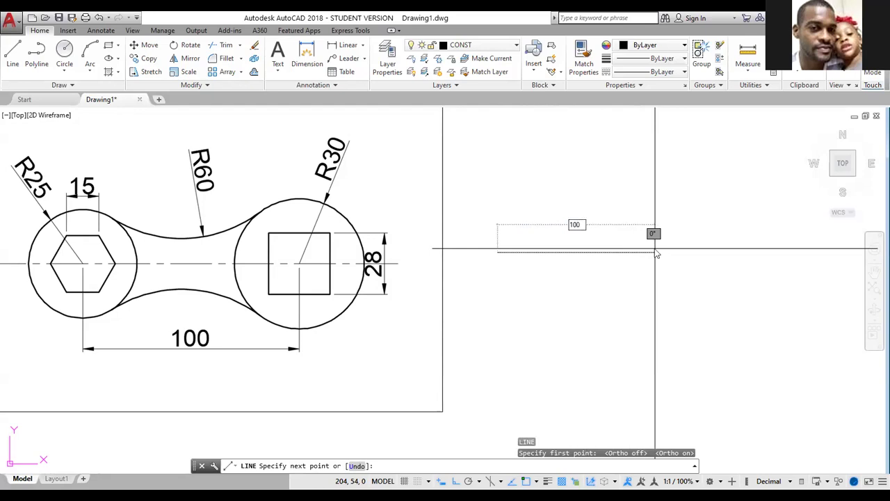
pyautogui.write('0')
pyautogui.press('Return')
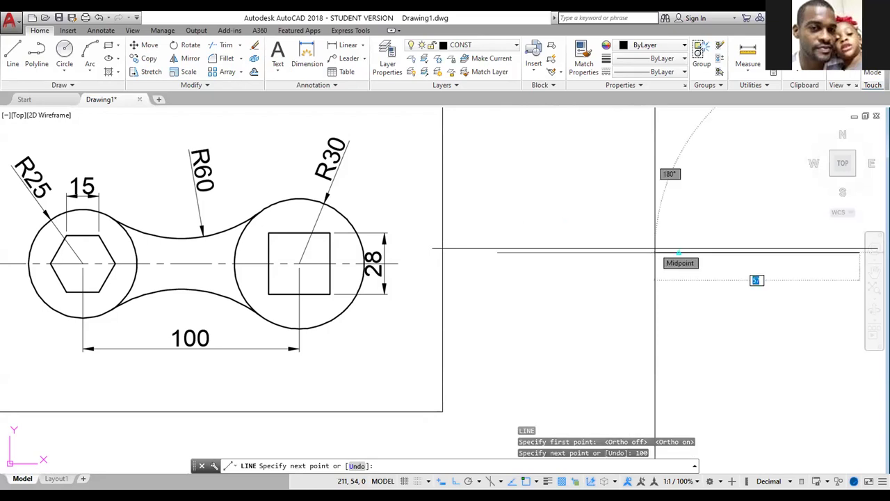
pyautogui.press('Return')
# - Draw a circle of radius 25 centred on the left endpoint of the 100-long line
pyautogui.scroll(-4, 635, 282)
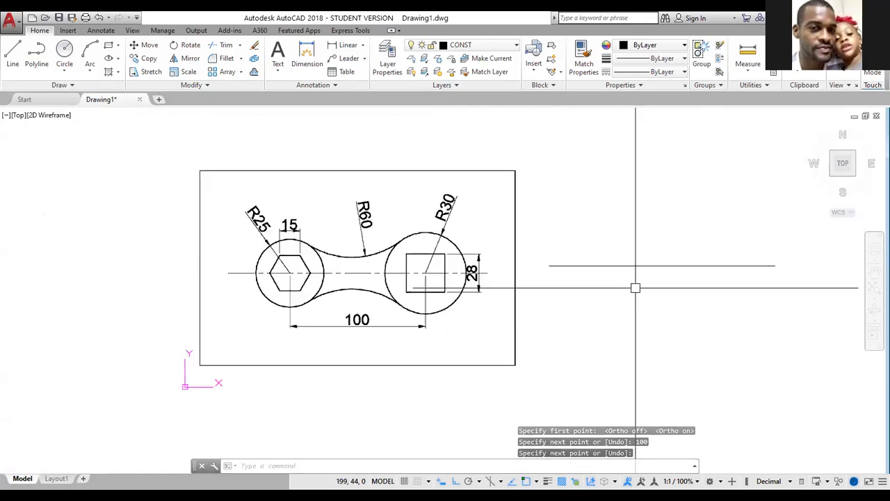
pyautogui.moveTo(628, 305)
pyautogui.mouseDown(button='middle')
pyautogui.moveTo(523, 296)
pyautogui.moveTo(608, 292)
pyautogui.mouseUp(button='middle')
pyautogui.scroll(3, 531, 292)
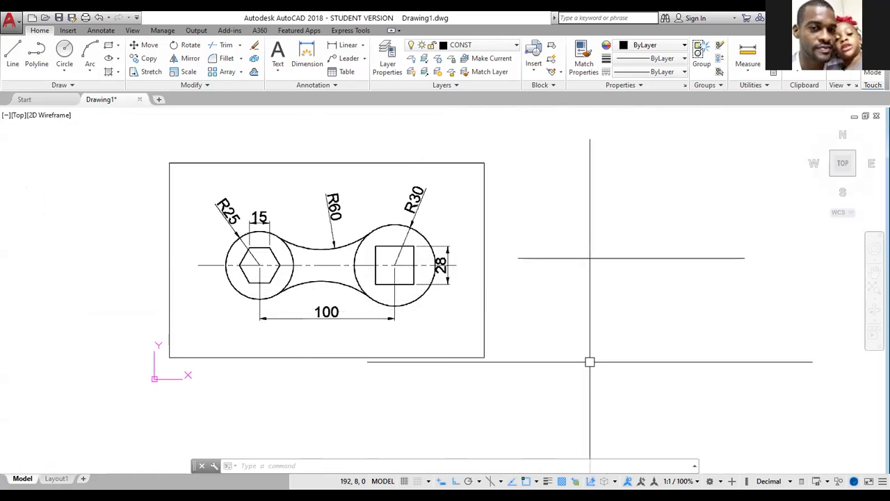
pyautogui.write('c')
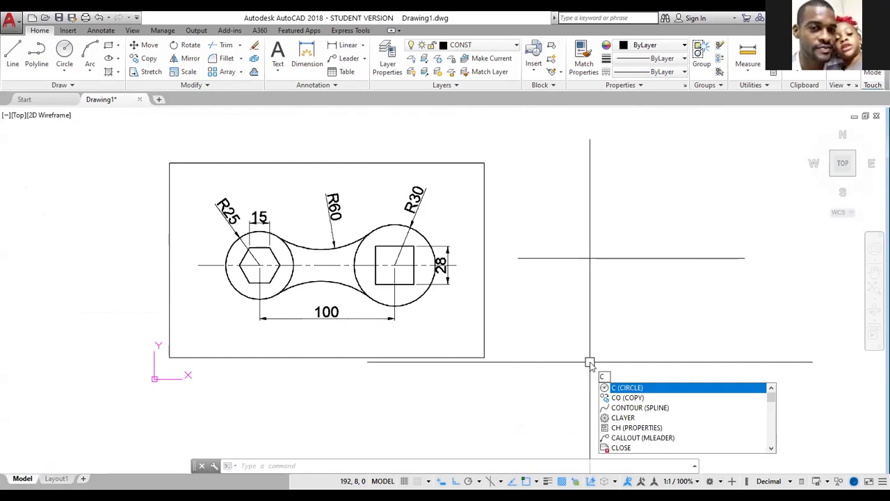
pyautogui.press('Return')
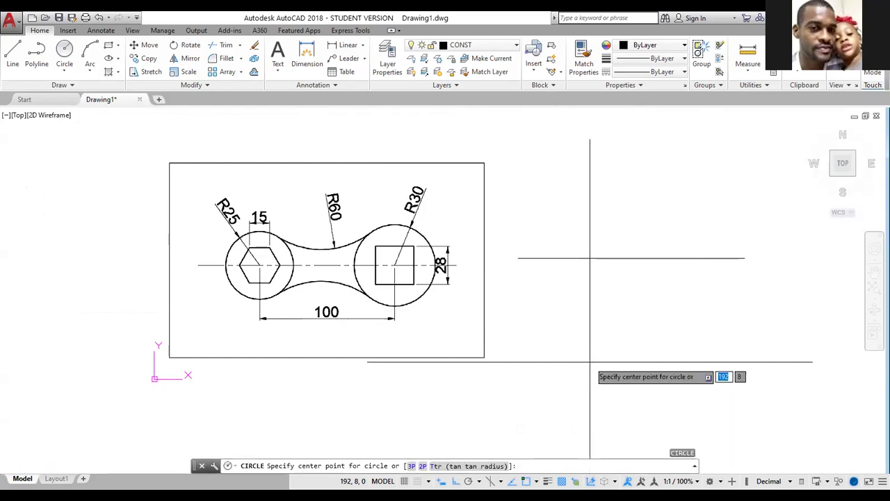
pyautogui.click(518, 258)
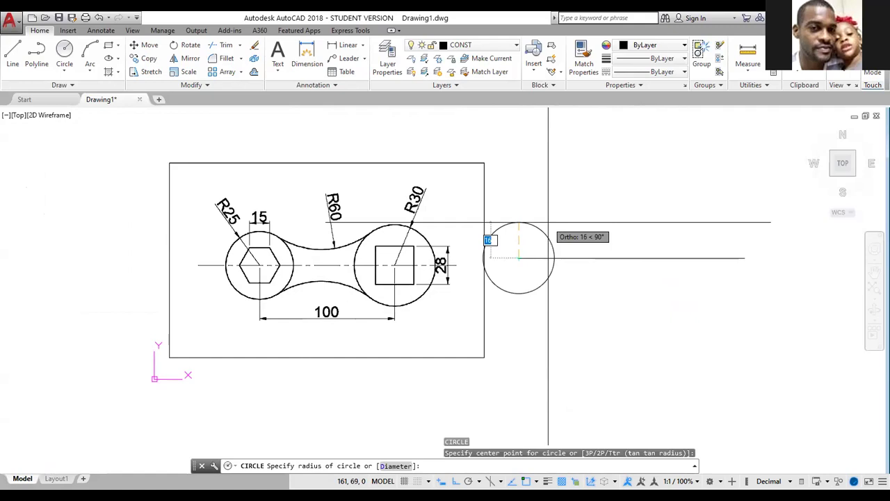
pyautogui.write('25')
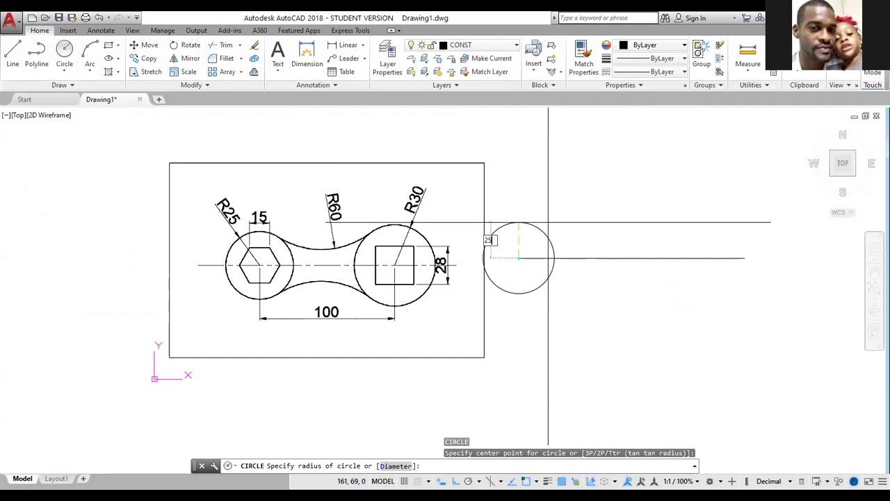
pyautogui.press('Return')
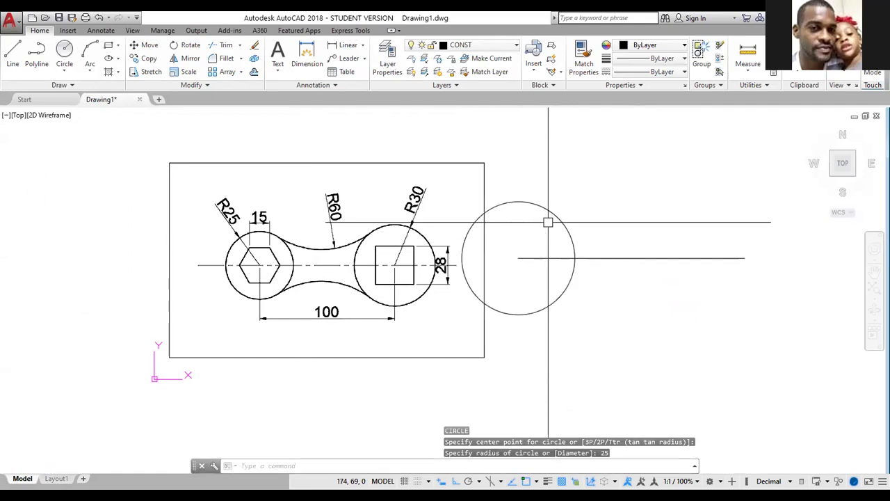
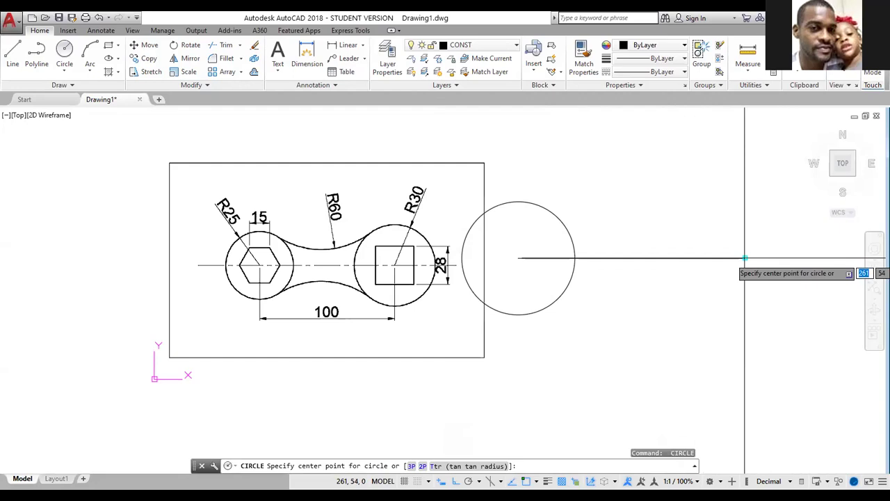
# - Draw a circle of radius 30 centred on the right endpoint of the 100-long line
pyautogui.click(745, 258)
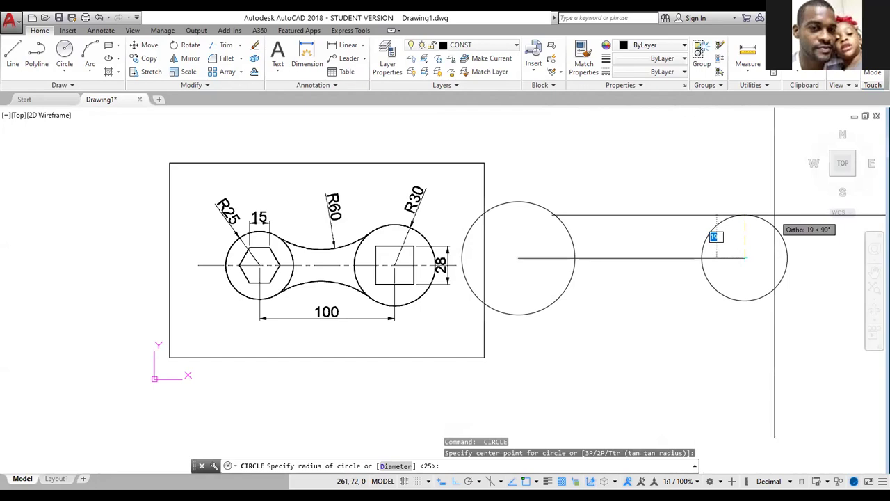
pyautogui.write('30')
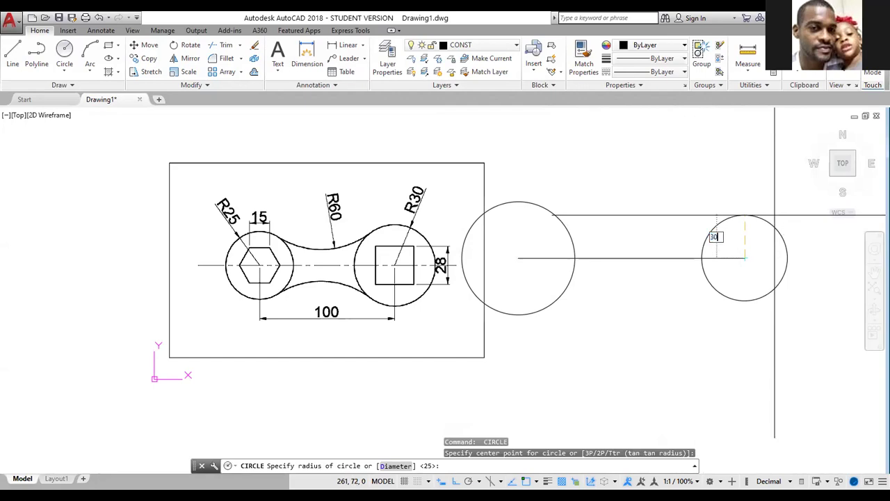
pyautogui.press('Return')
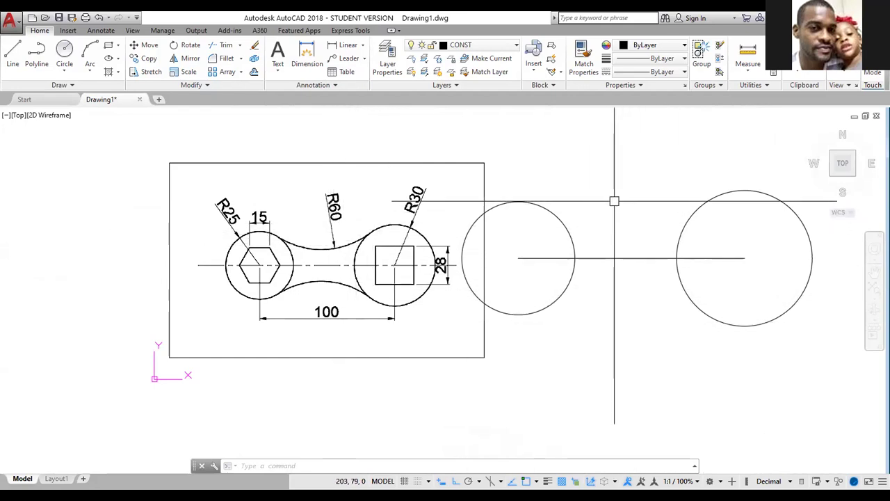
# - Draw a tan-tan-radius circle of radius 60 tangent to the upper inner sides of the two new end circles
pyautogui.write('c')
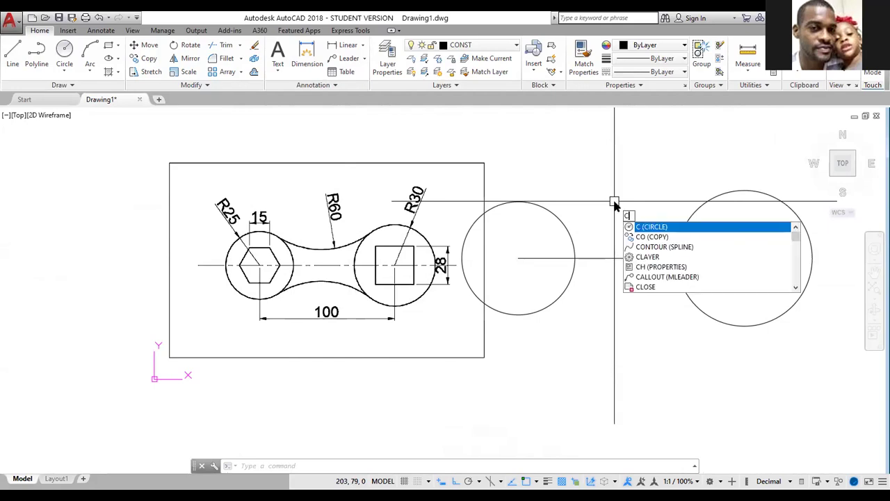
pyautogui.press('Return')
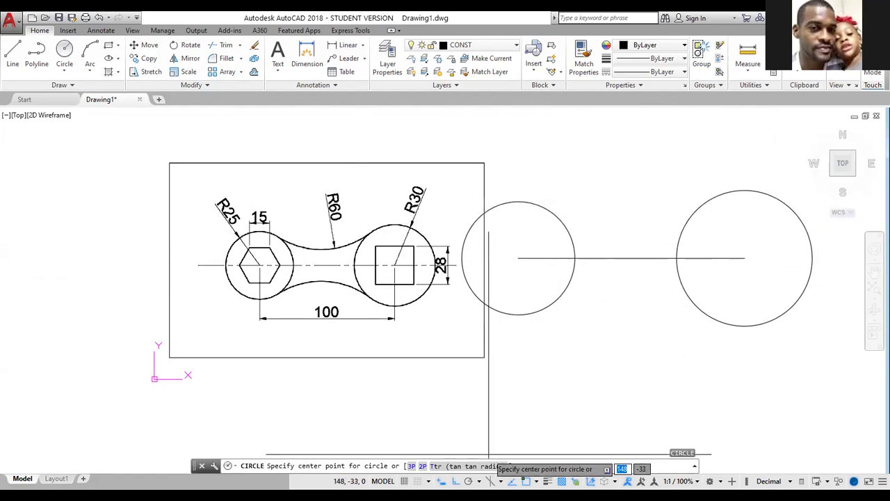
pyautogui.write('TTR')
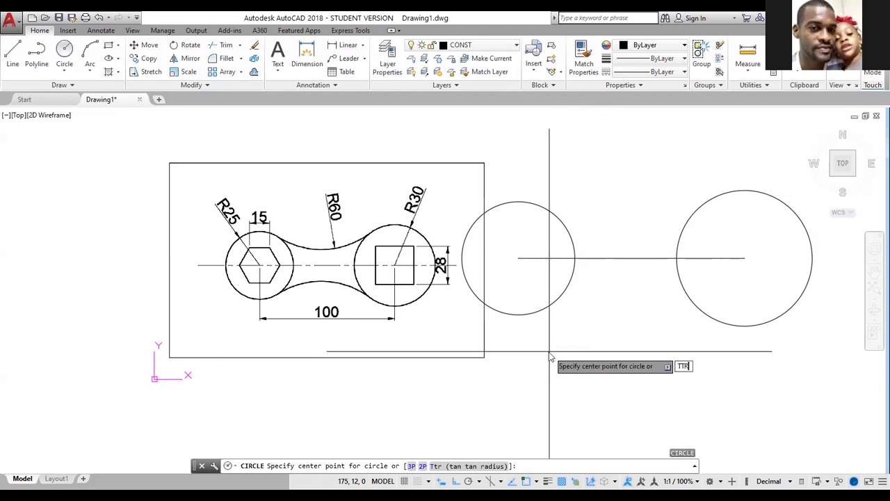
pyautogui.press('Return')
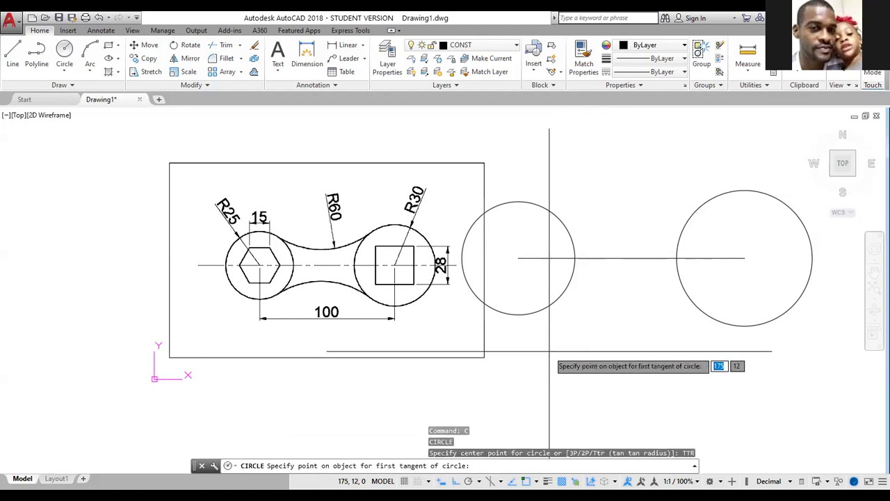
pyautogui.click(557, 218)
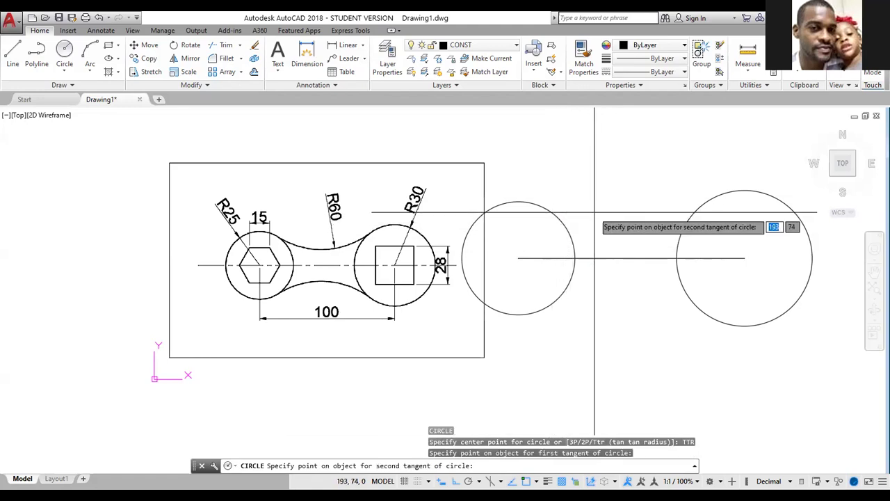
pyautogui.click(689, 219)
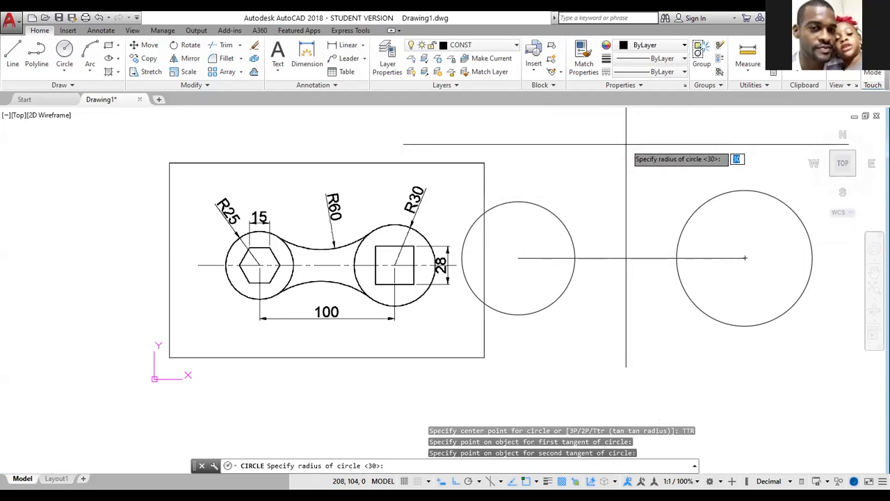
pyautogui.write('60')
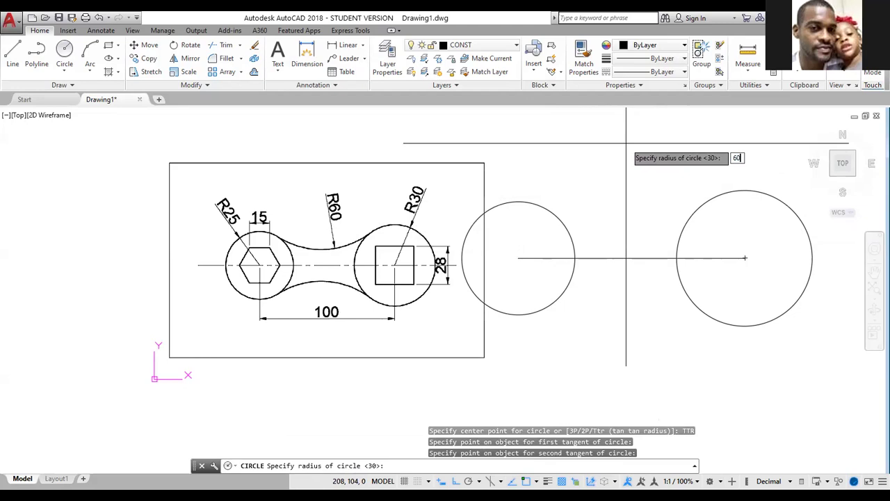
pyautogui.press('Return')
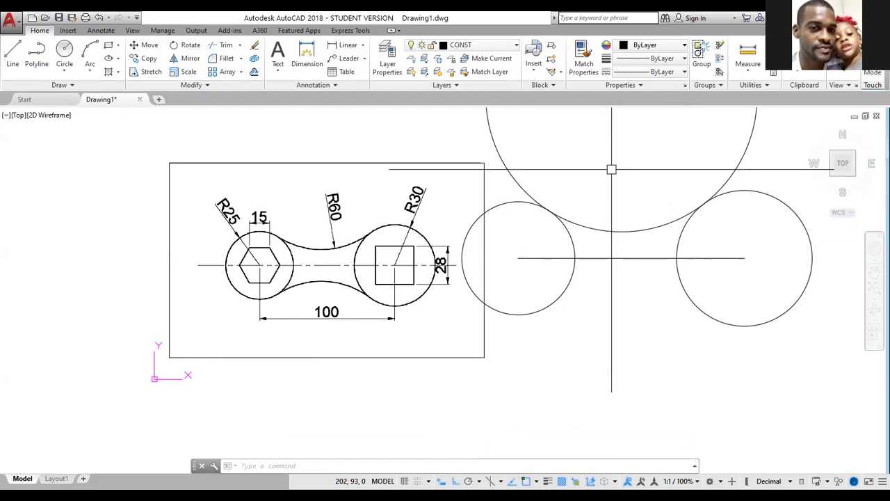
# - Trim away the upper part of the radius 60 circle, keeping only the concave arc between the two end circles
pyautogui.write('TR')
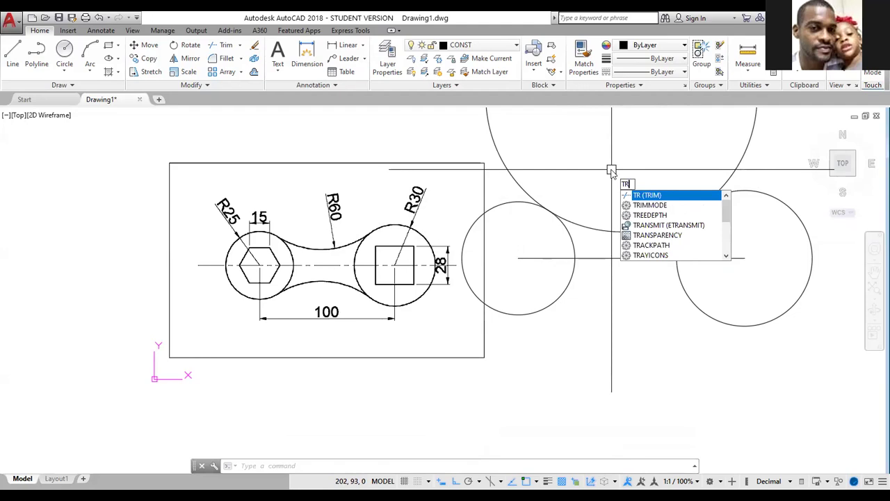
pyautogui.press('Return')
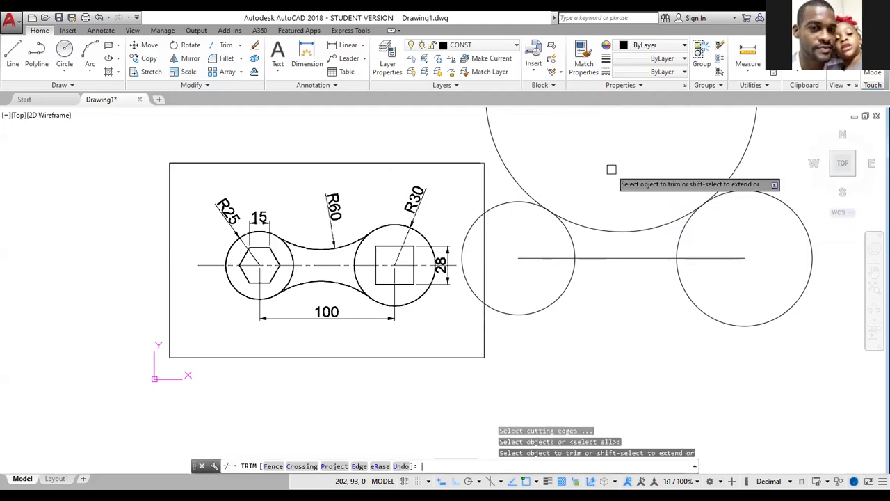
pyautogui.click(512, 175)
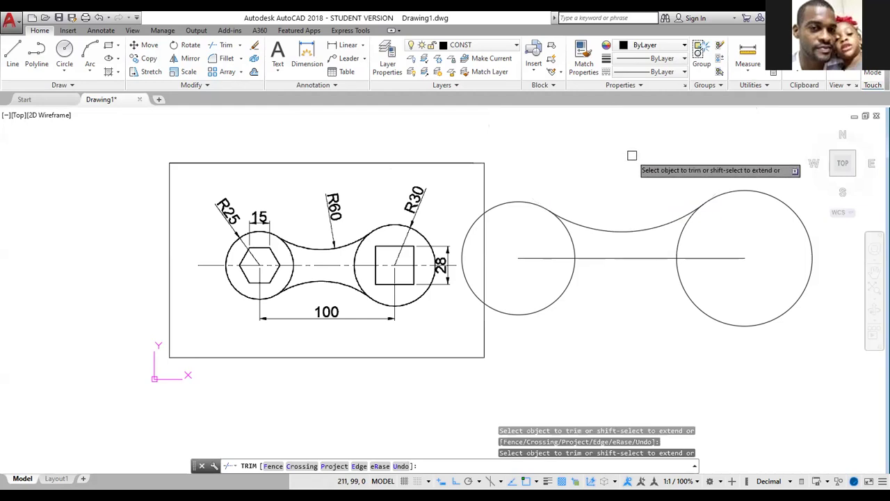
pyautogui.press('Escape')
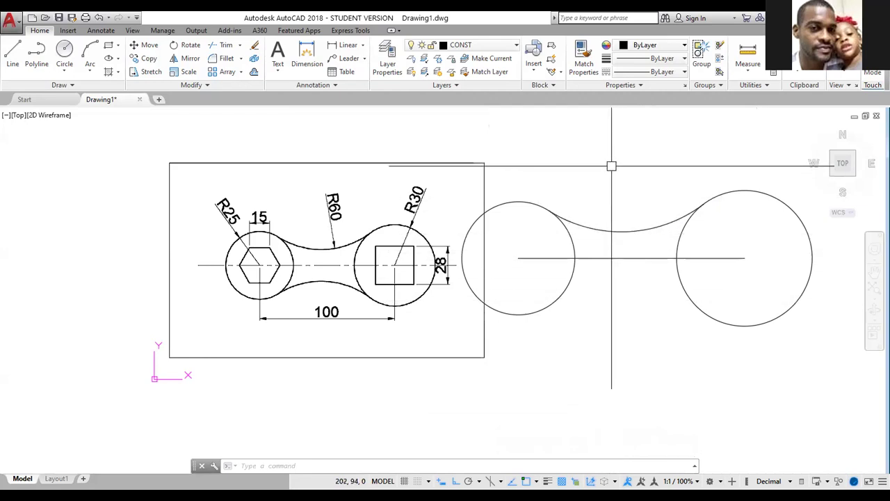
# - Mirror the upper concave arc about the horizontal line joining the two circle centres, keeping the source arc
pyautogui.write('MI')
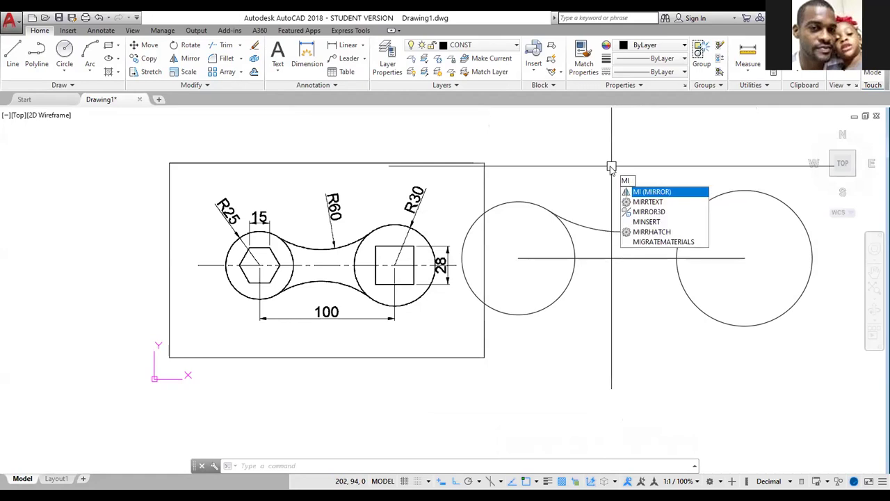
pyautogui.press('Return')
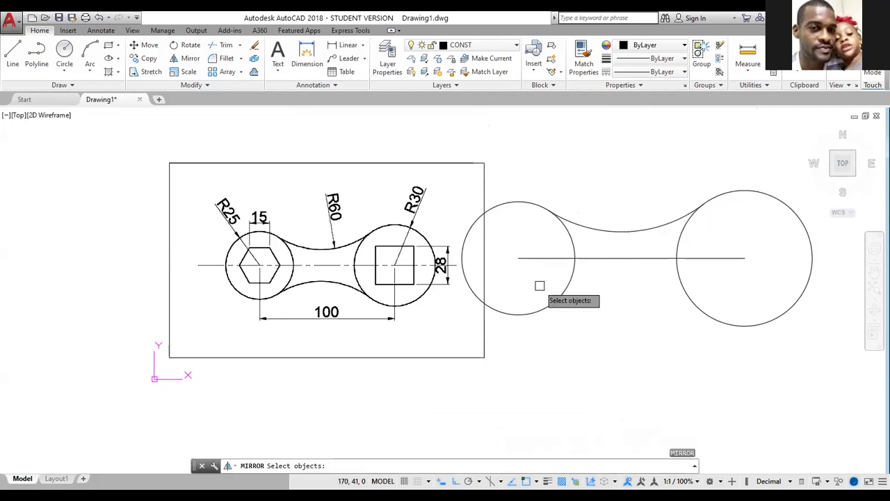
pyautogui.click(626, 231)
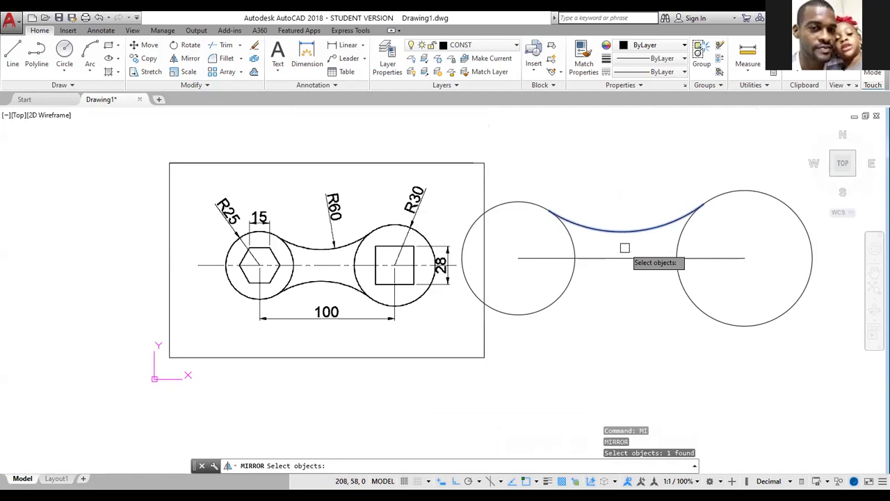
pyautogui.press('Return')
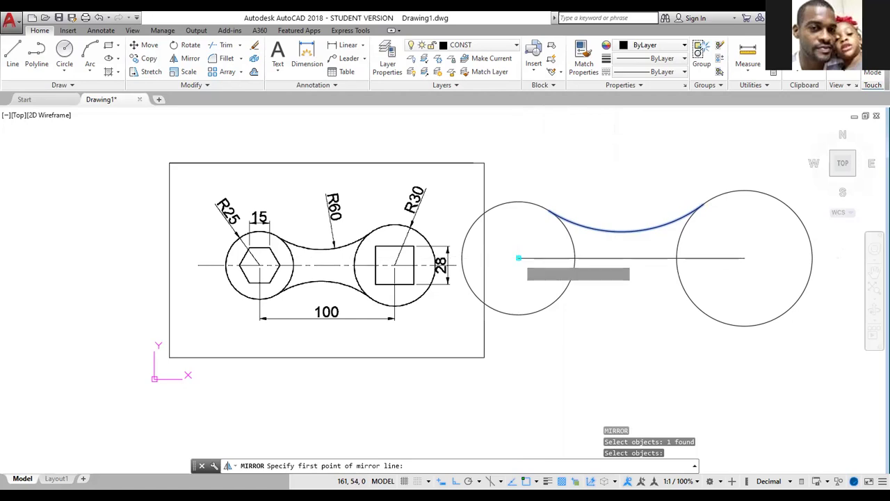
pyautogui.click(518, 258)
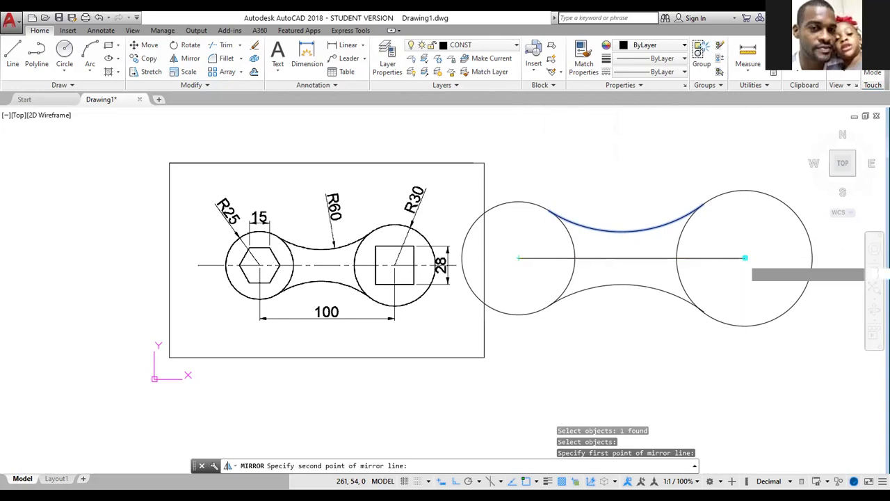
pyautogui.click(745, 258)
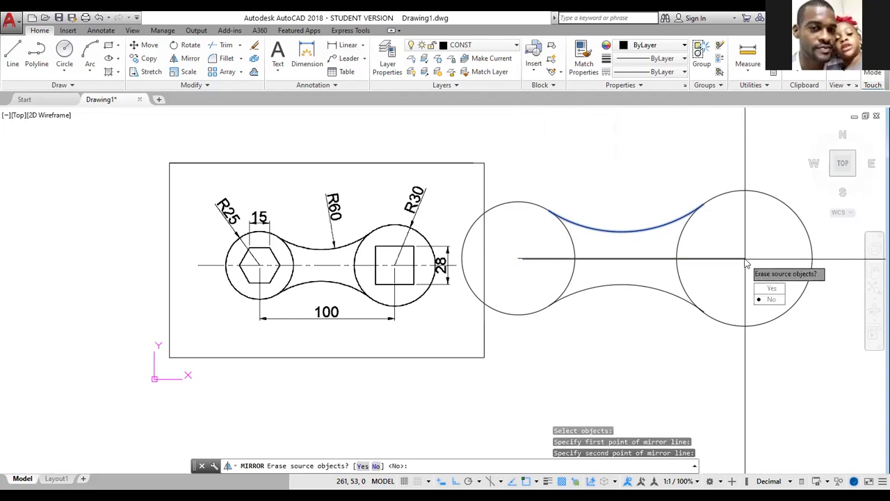
pyautogui.press('Return')
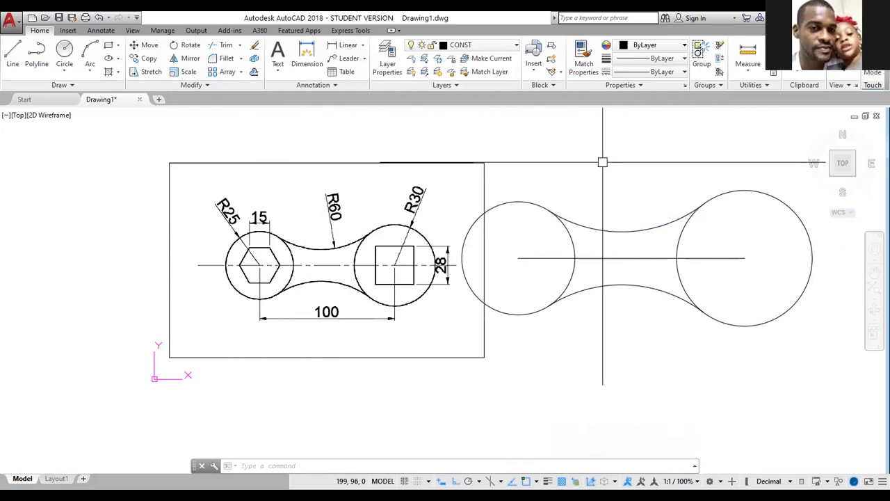
# - Try a hexagon inscribed in a radius 25 circle at the left end circle's centre, and erase it
pyautogui.write('POL')
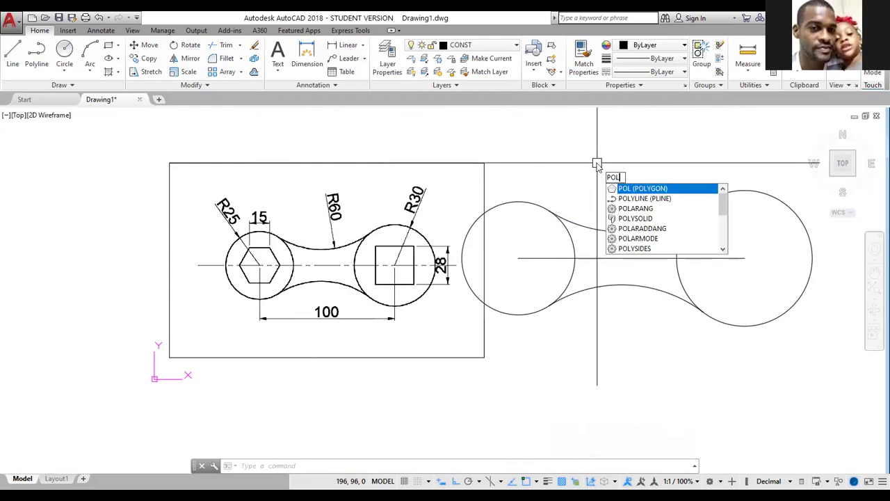
pyautogui.press('Return')
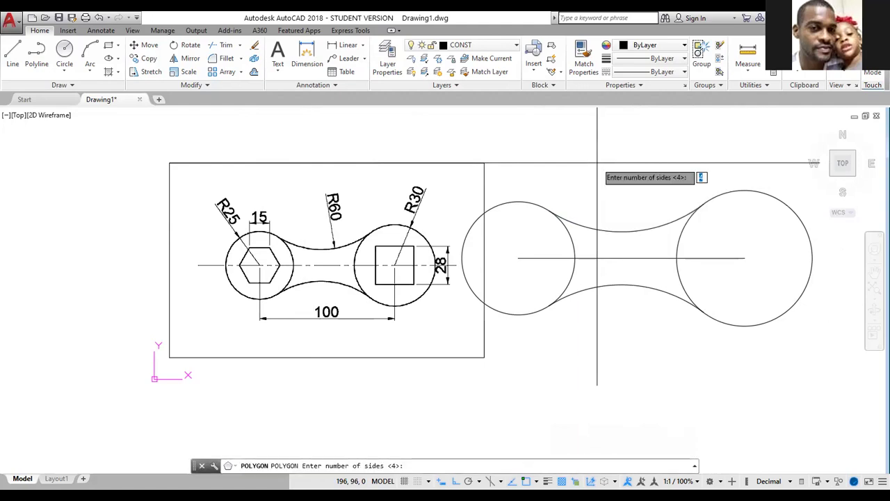
pyautogui.write('6')
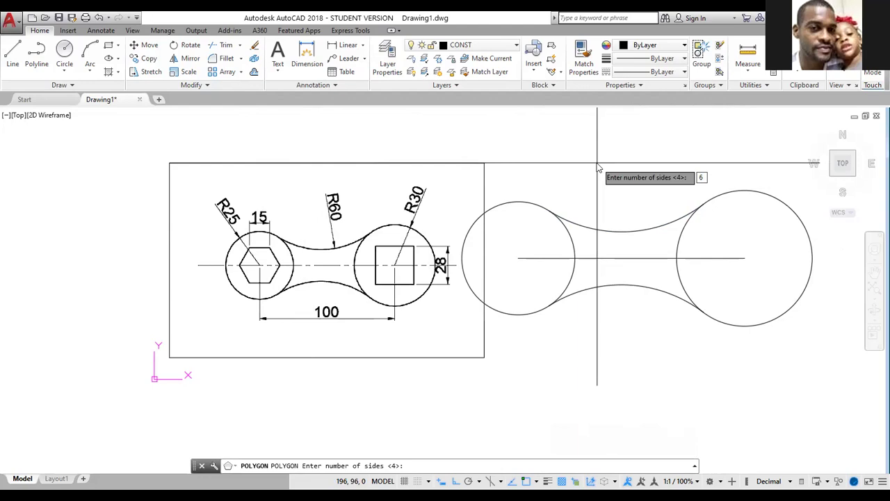
pyautogui.press('Return')
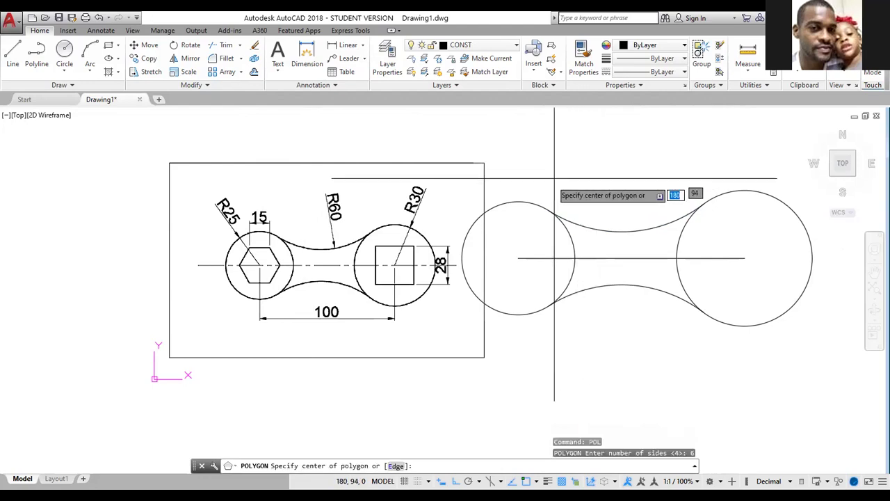
pyautogui.click(518, 258)
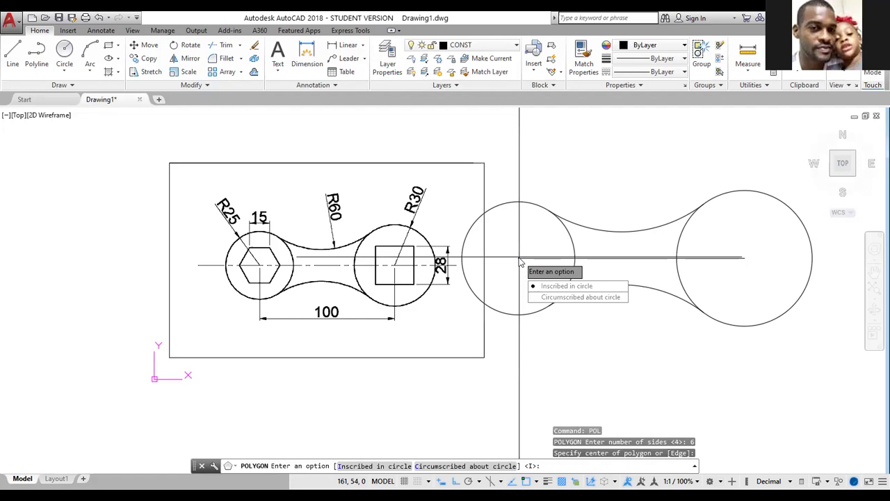
pyautogui.press('Return')
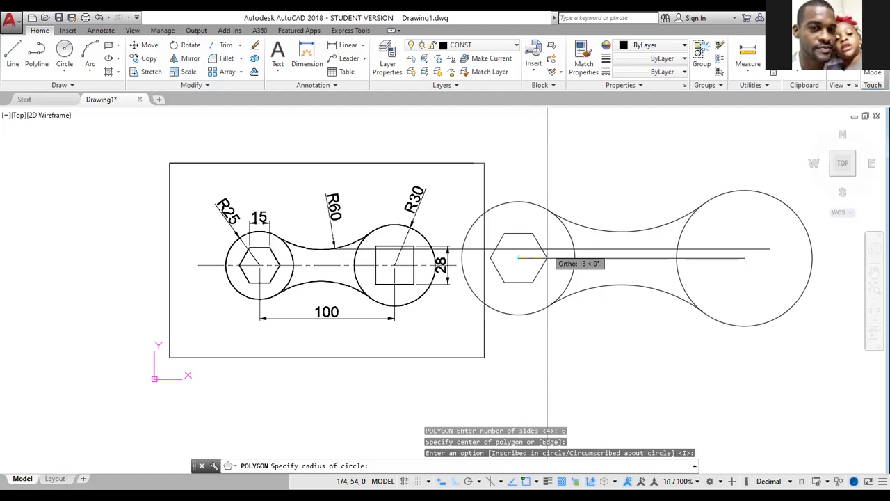
pyautogui.write('25')
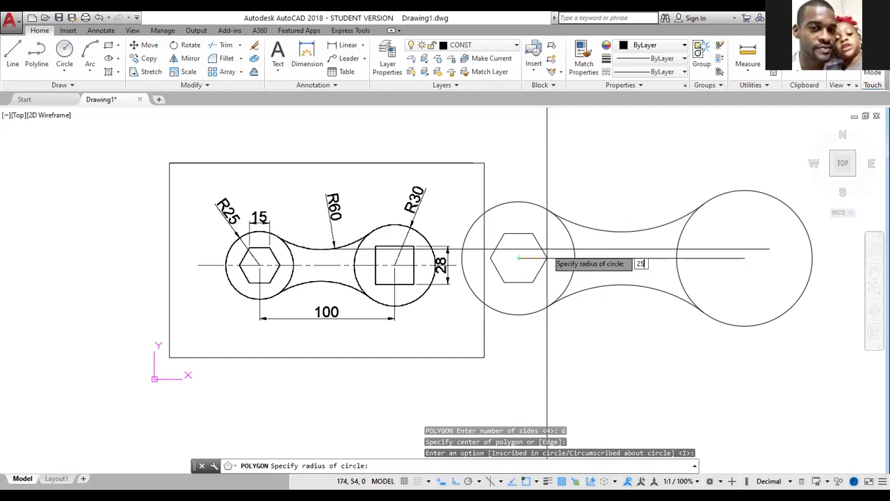
pyautogui.press('Return')
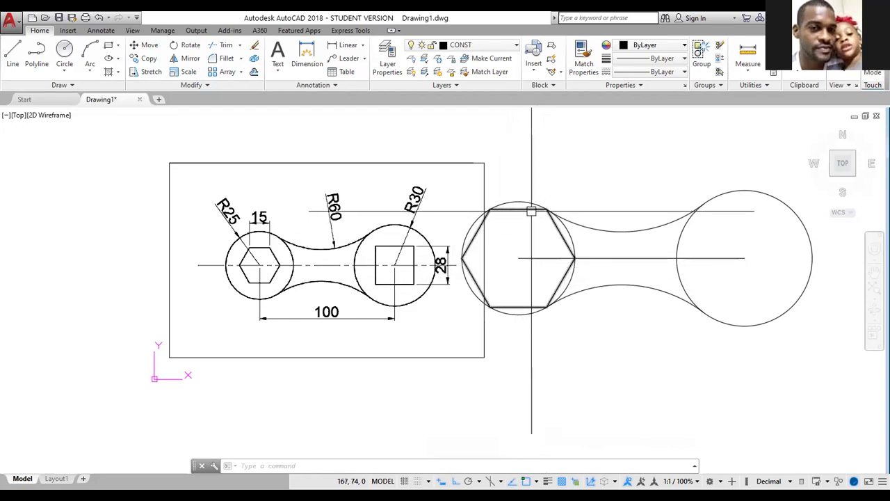
pyautogui.click(526, 210)
pyautogui.press('Delete')
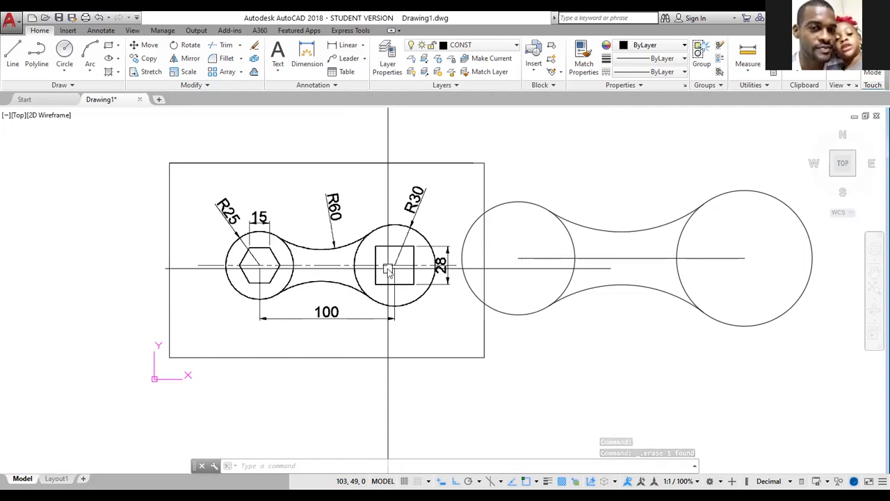
# - Draw a six-sided polygon centred in the left end circle, inscribed in a circle of radius 14
pyautogui.write('POL')
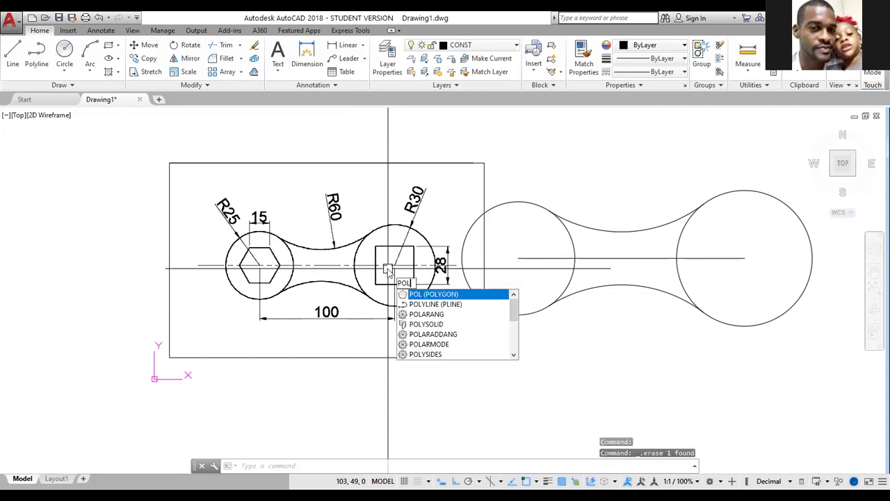
pyautogui.press('Return')
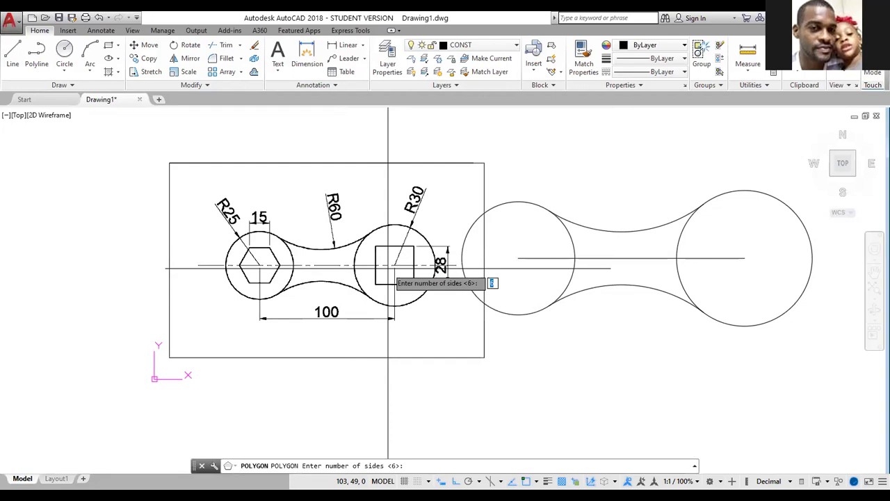
pyautogui.press('Return')
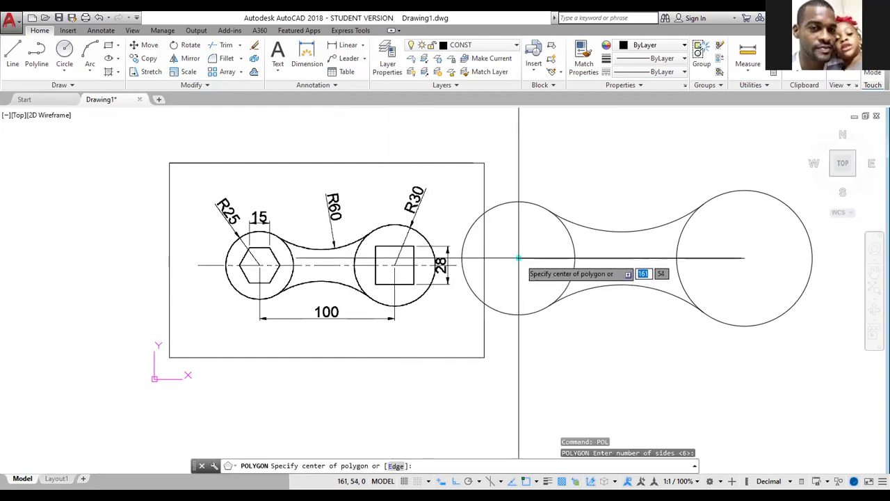
pyautogui.click(519, 258)
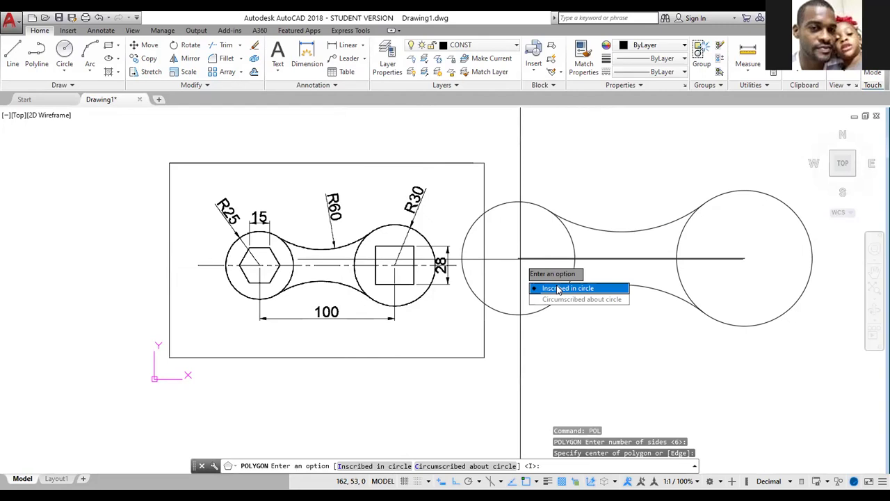
pyautogui.click(559, 289)
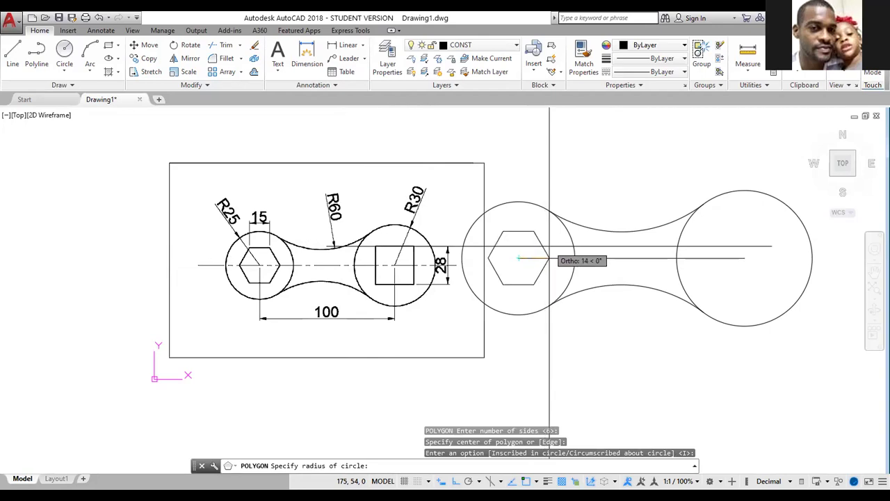
pyautogui.write('14')
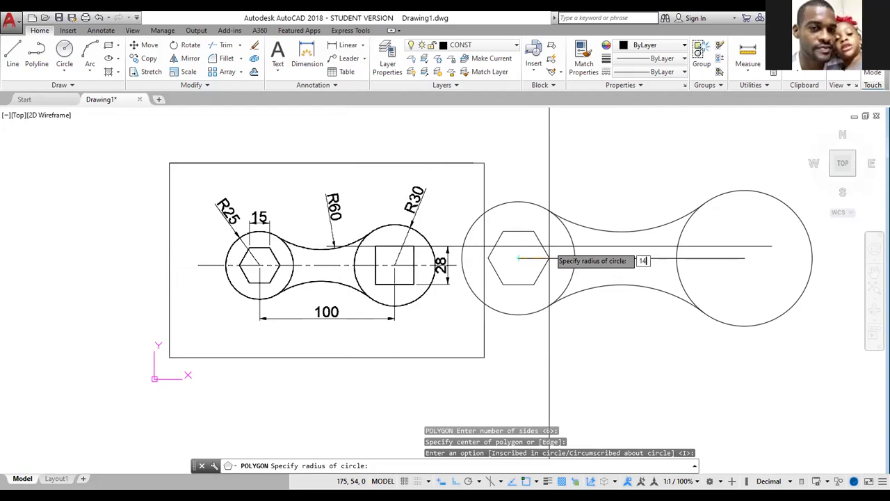
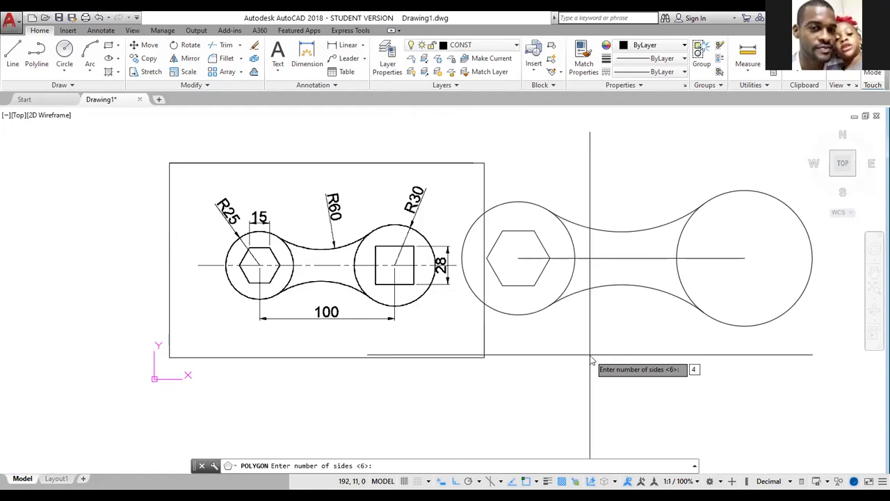
pyautogui.press('Return')
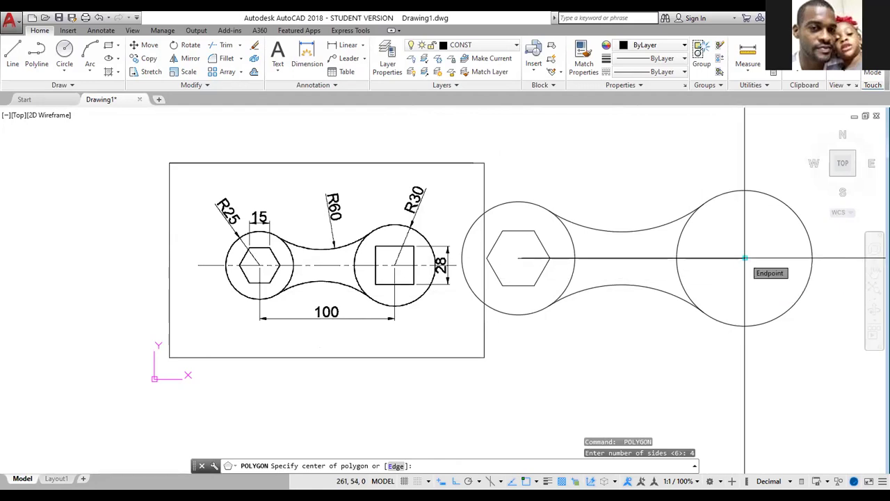
pyautogui.click(745, 258)
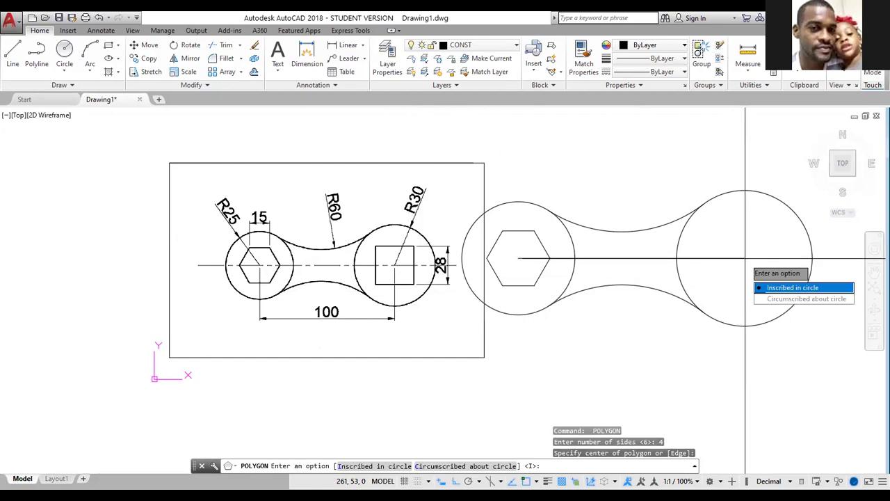
pyautogui.press('Return')
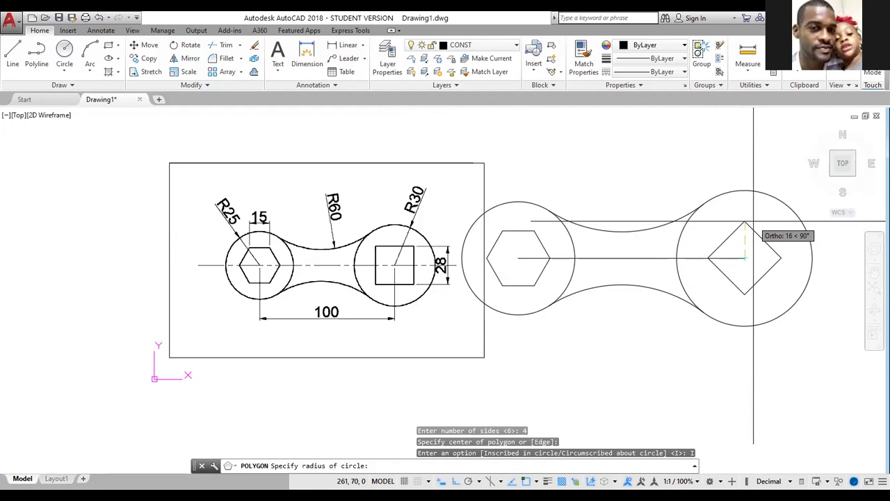
pyautogui.press('Escape')
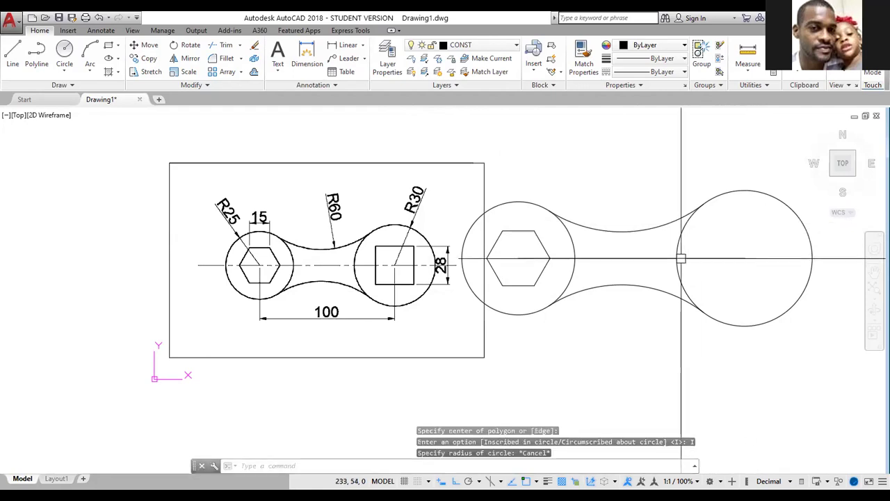
# - Try to draw a four-sided polygon with the Edge option, starting from the right end circle's centre
pyautogui.write('pol')
pyautogui.press('Return')
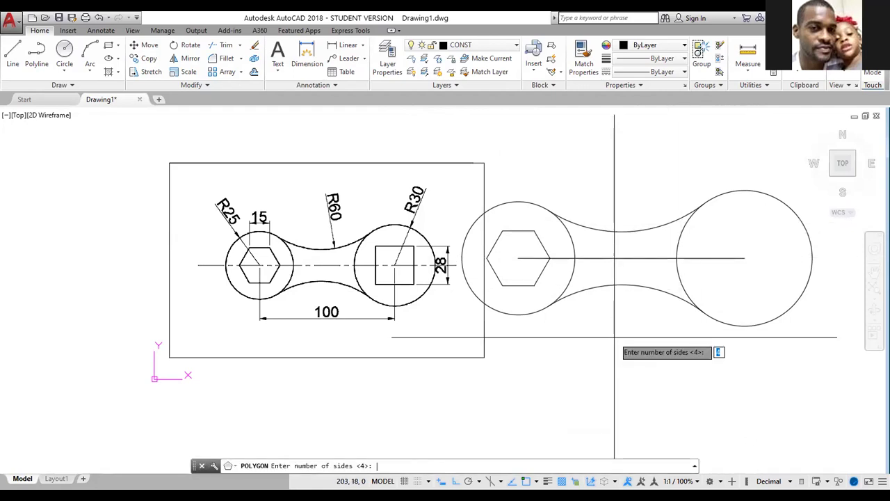
pyautogui.press('Return')
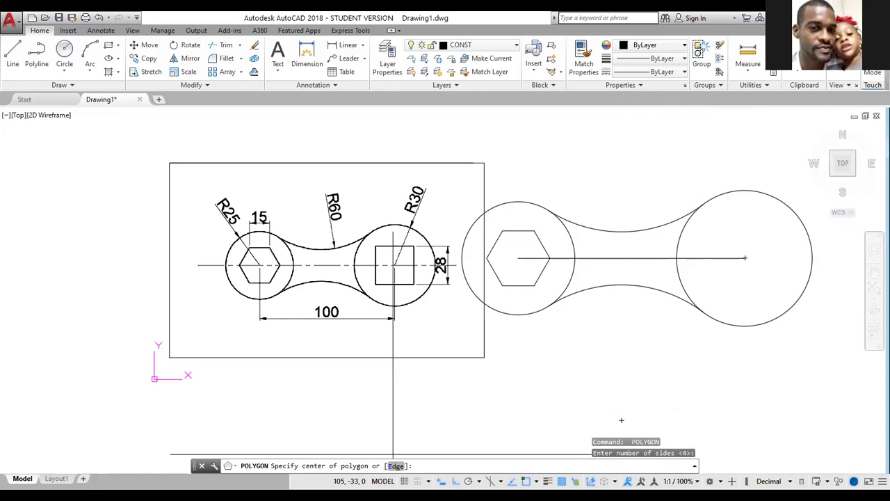
pyautogui.write('e')
pyautogui.press('Return')
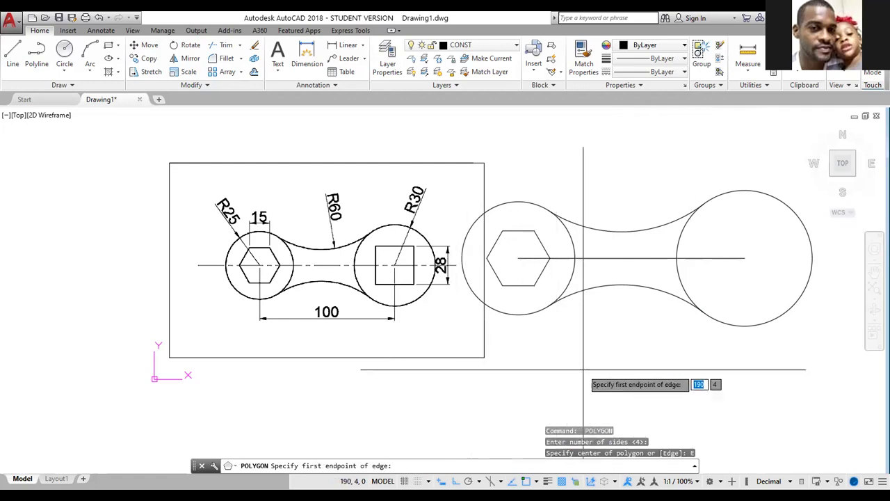
pyautogui.click(744, 259)
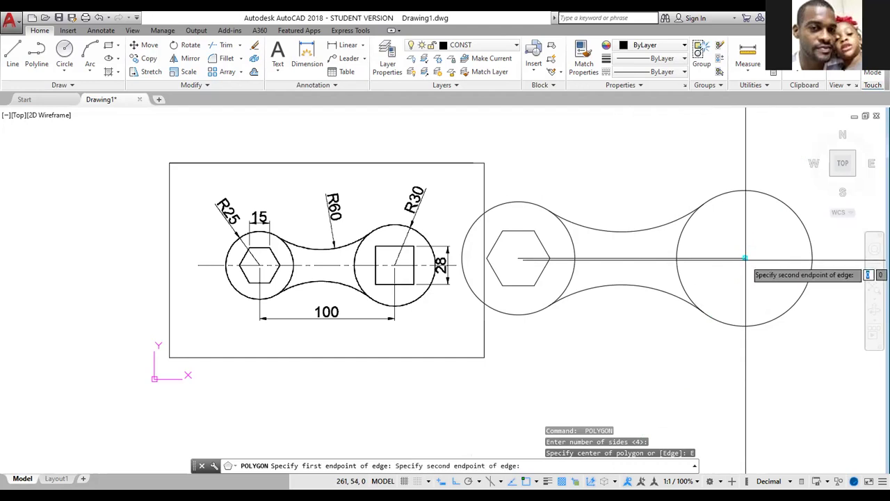
pyautogui.click(744, 255)
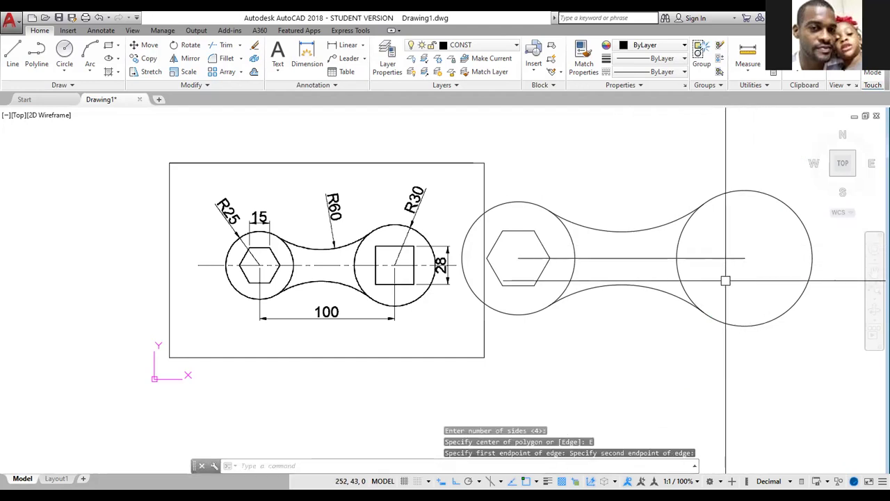
pyautogui.press('Escape')
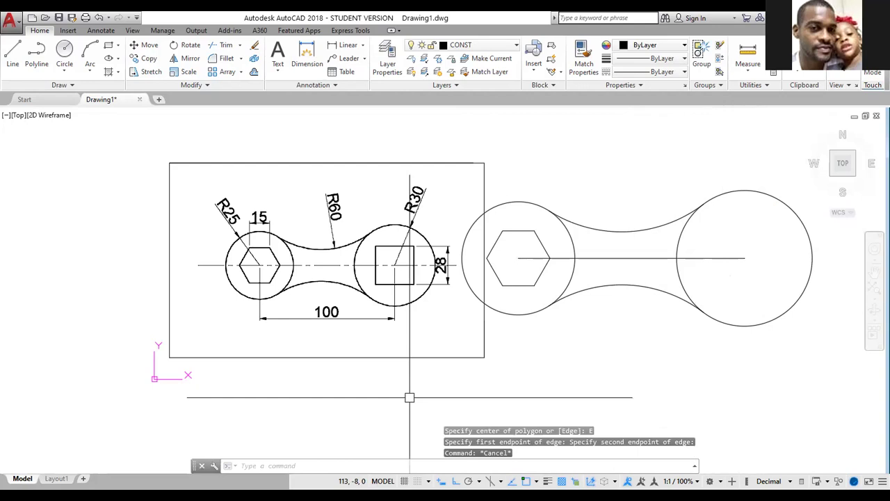
# - Draw a four-sided polygon centred in the right end circle, inscribed in a circle of radius 14
pyautogui.press('Return')
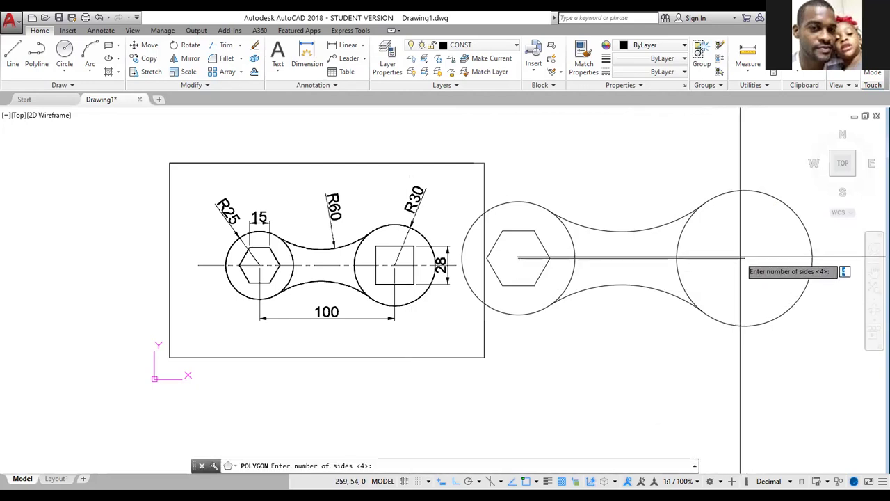
pyautogui.press('Return')
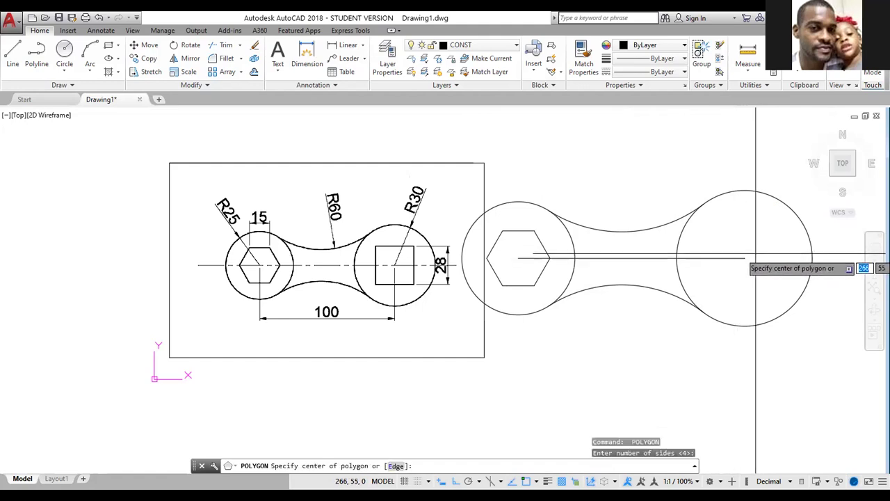
pyautogui.click(746, 258)
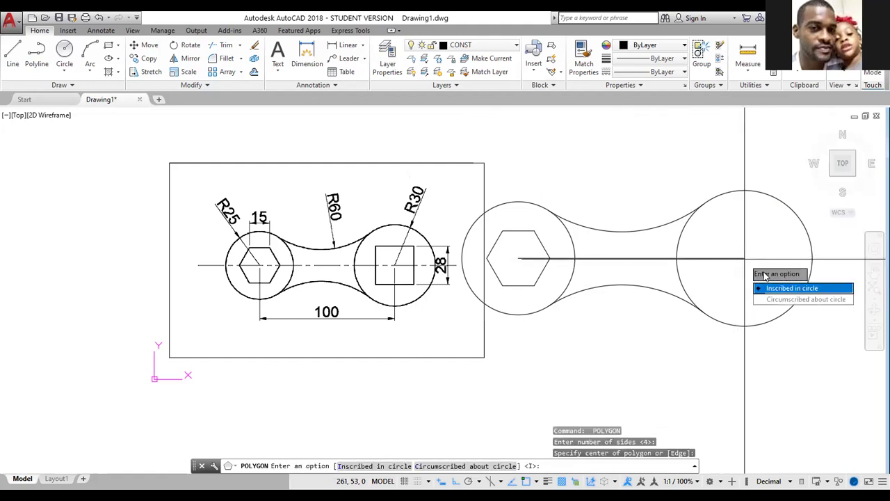
pyautogui.press('Return')
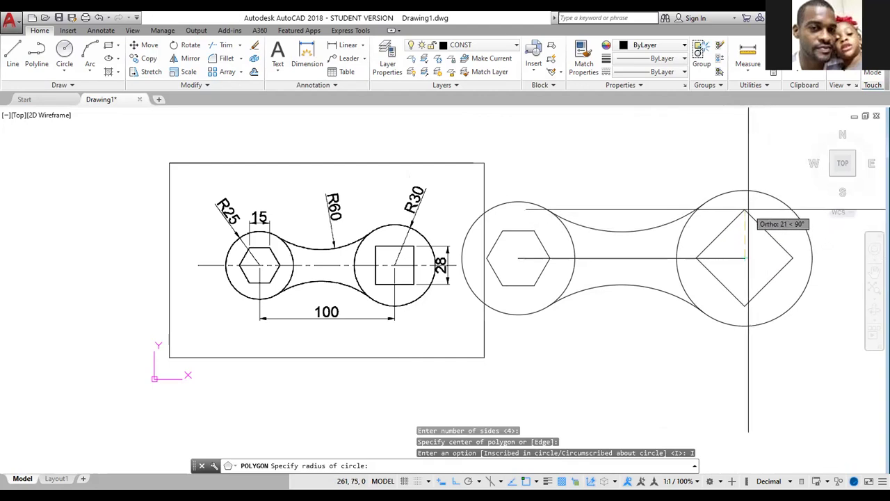
pyautogui.write('14')
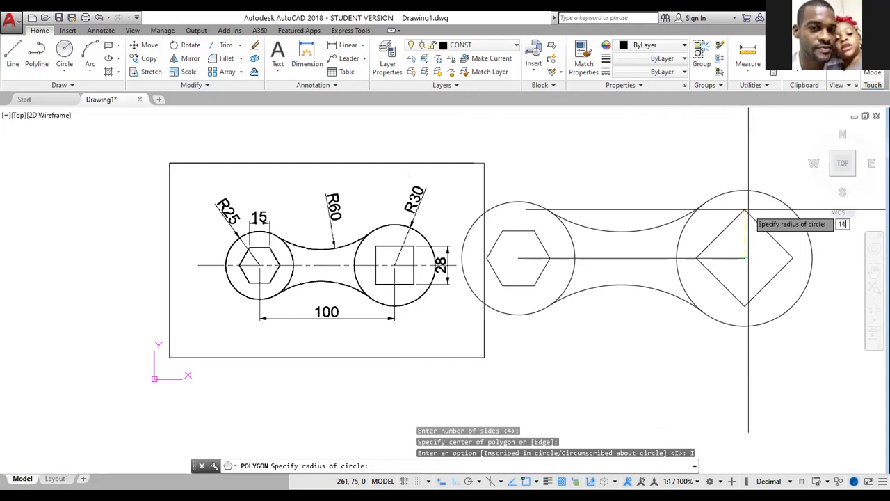
pyautogui.press('Return')
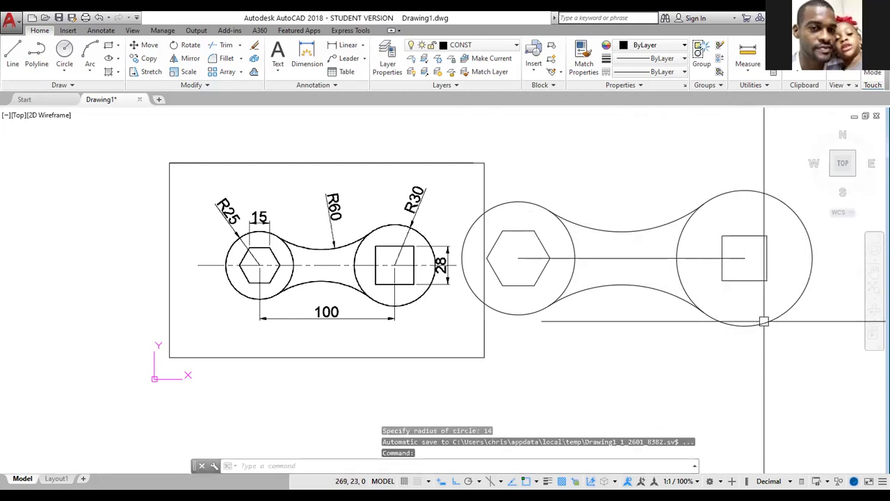